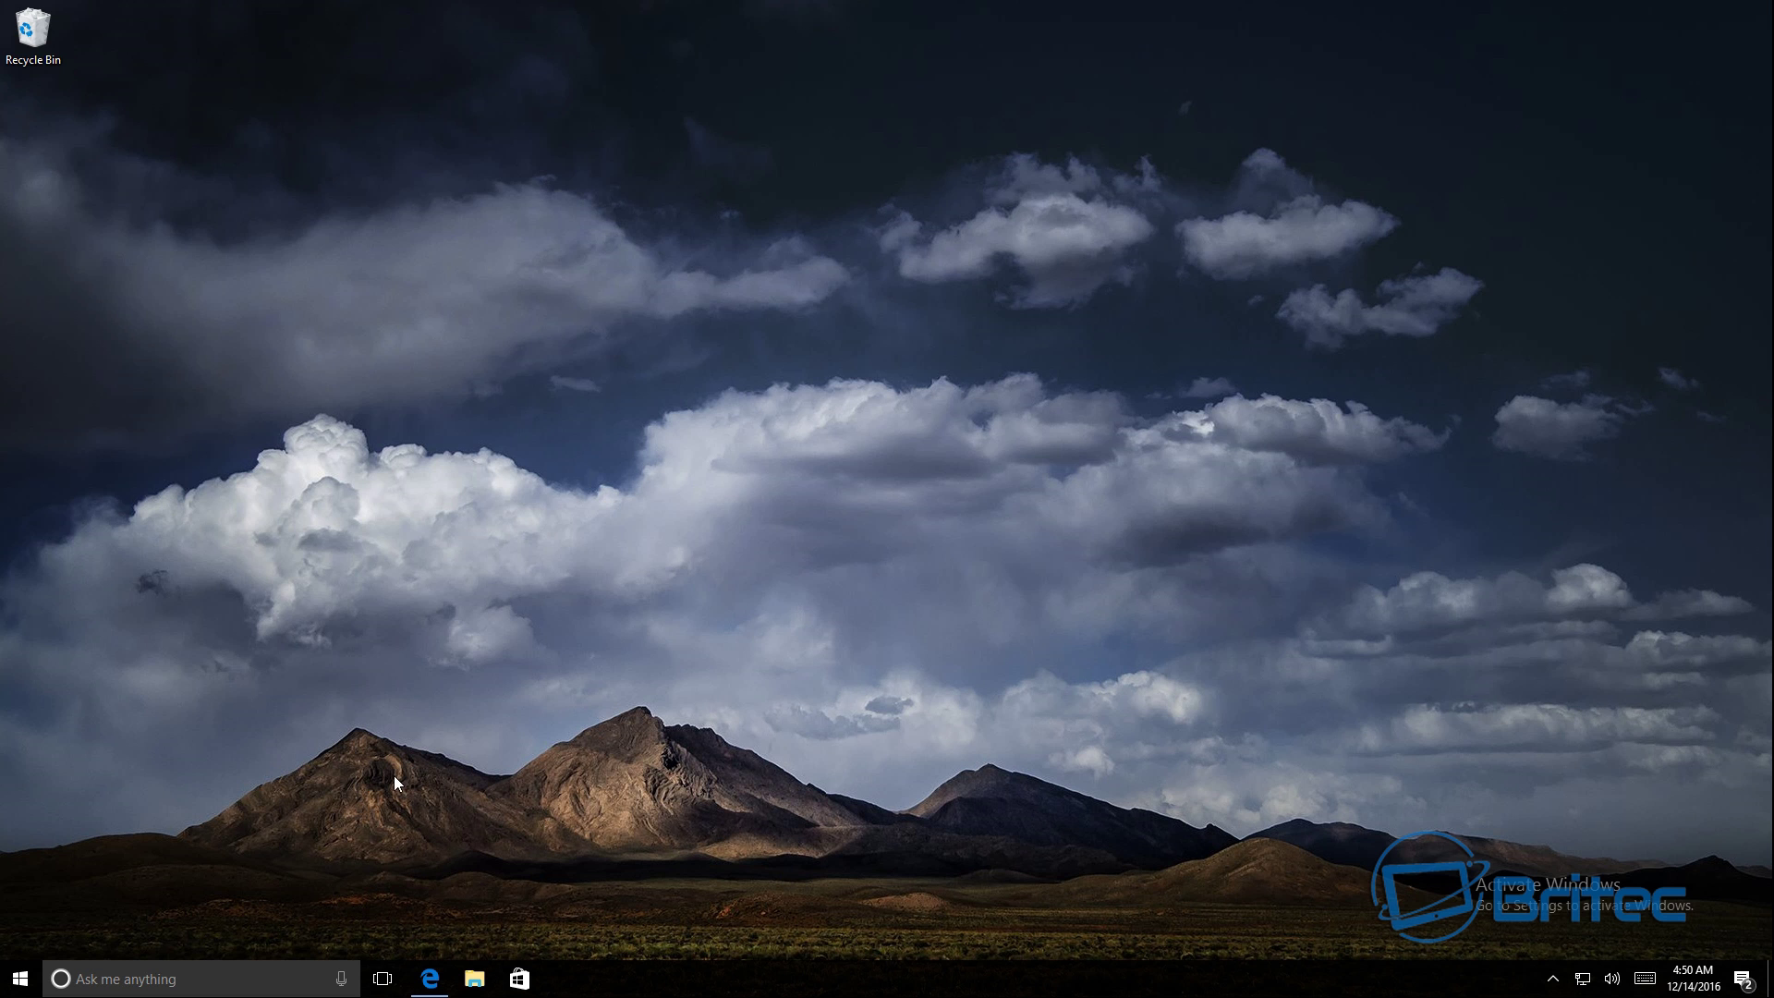
Step: Launch Edge on Microsoft's Download Center page for .NET Framework 3.5 in English
click(430, 978)
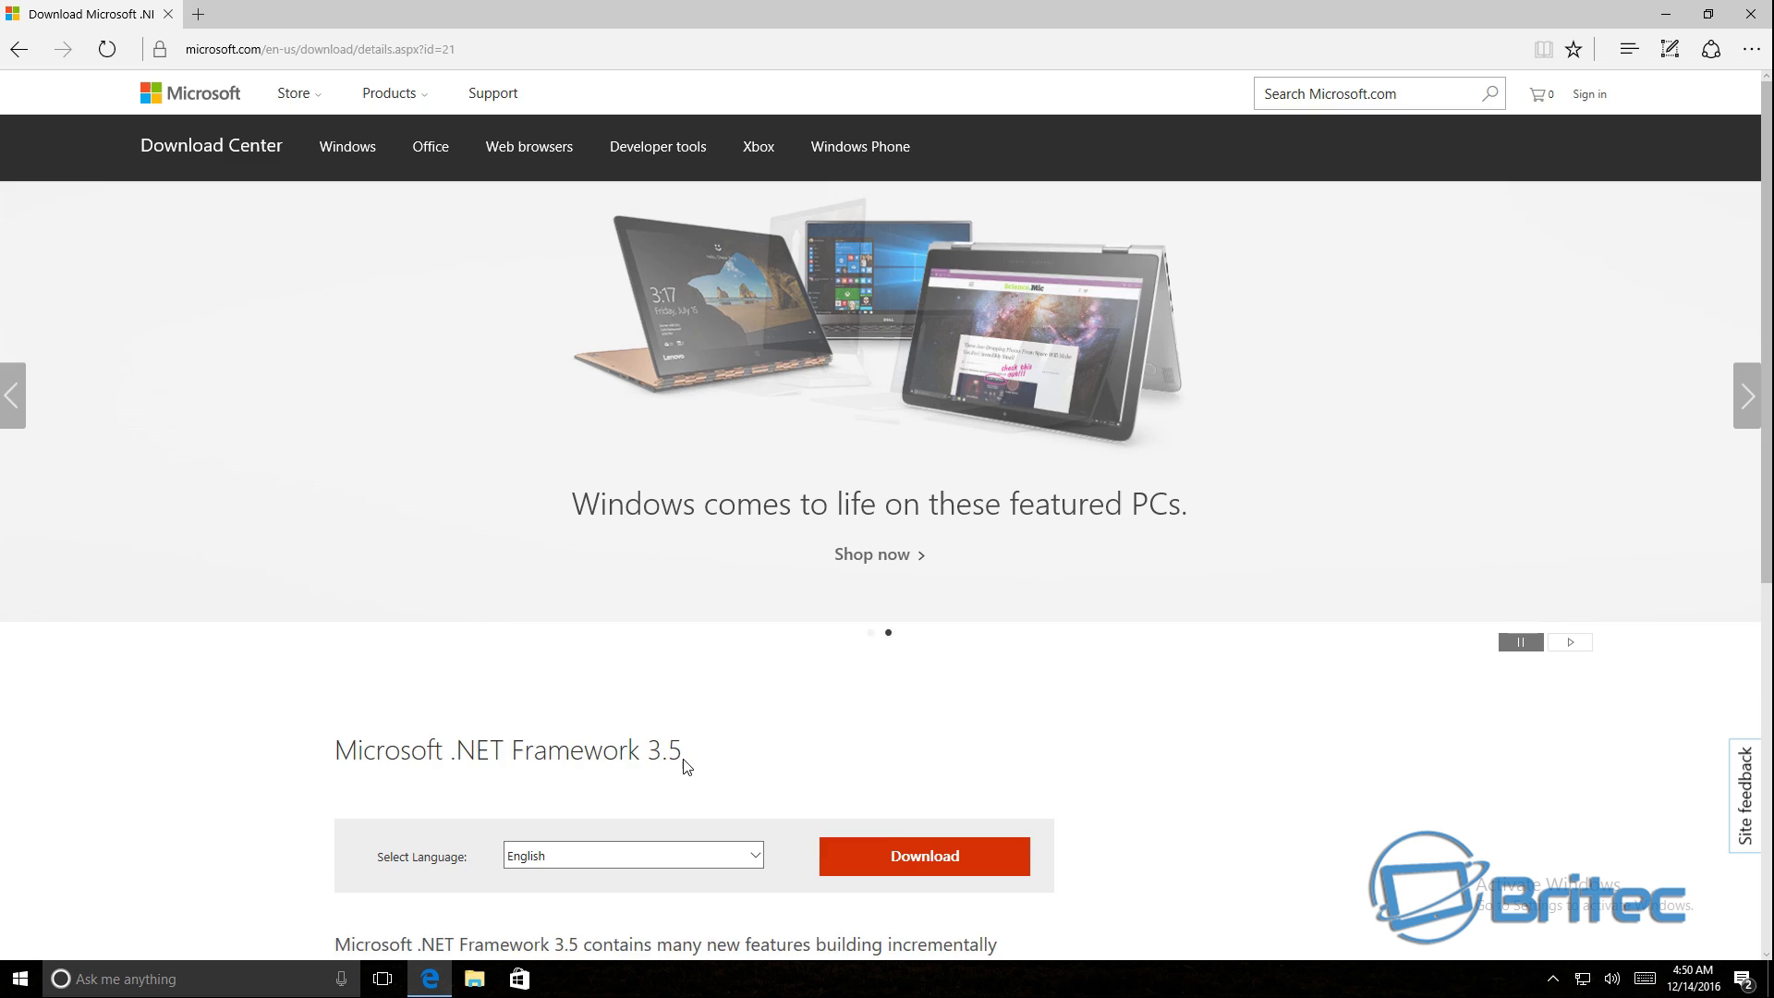
scroll(688, 766, down, 3)
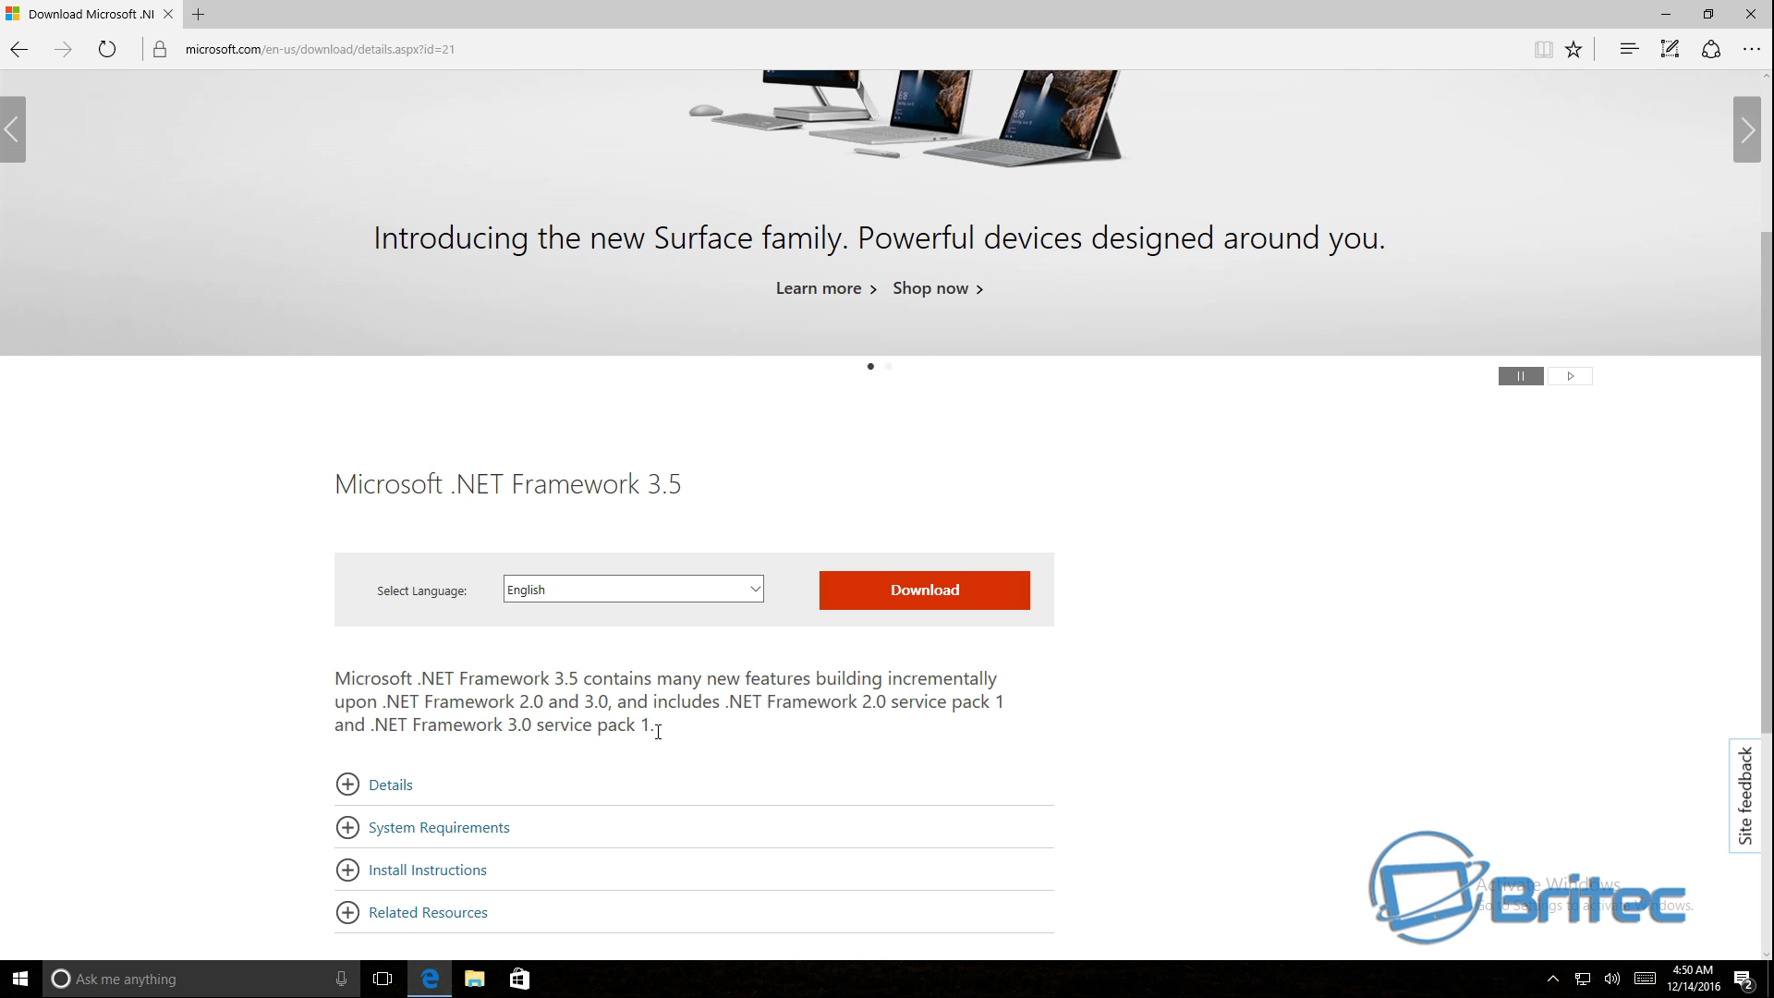
scroll(656, 731, down, 3)
scroll(657, 736, up, 5)
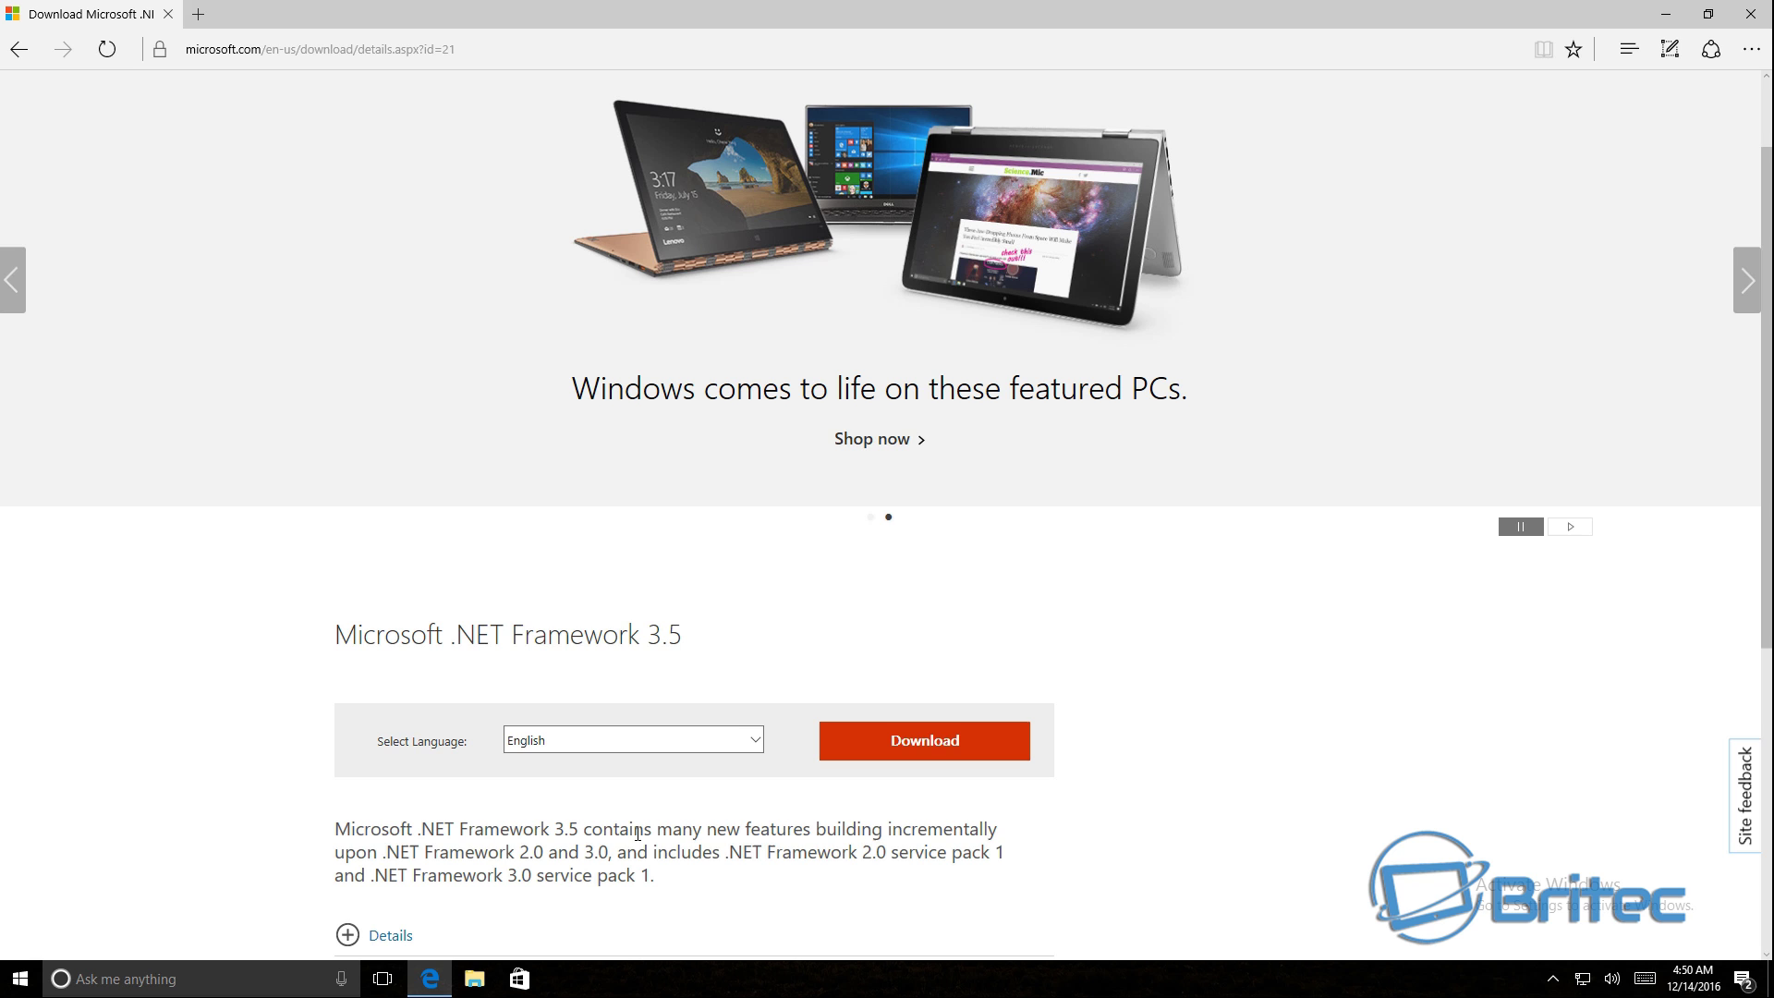
scroll(637, 834, up, 2)
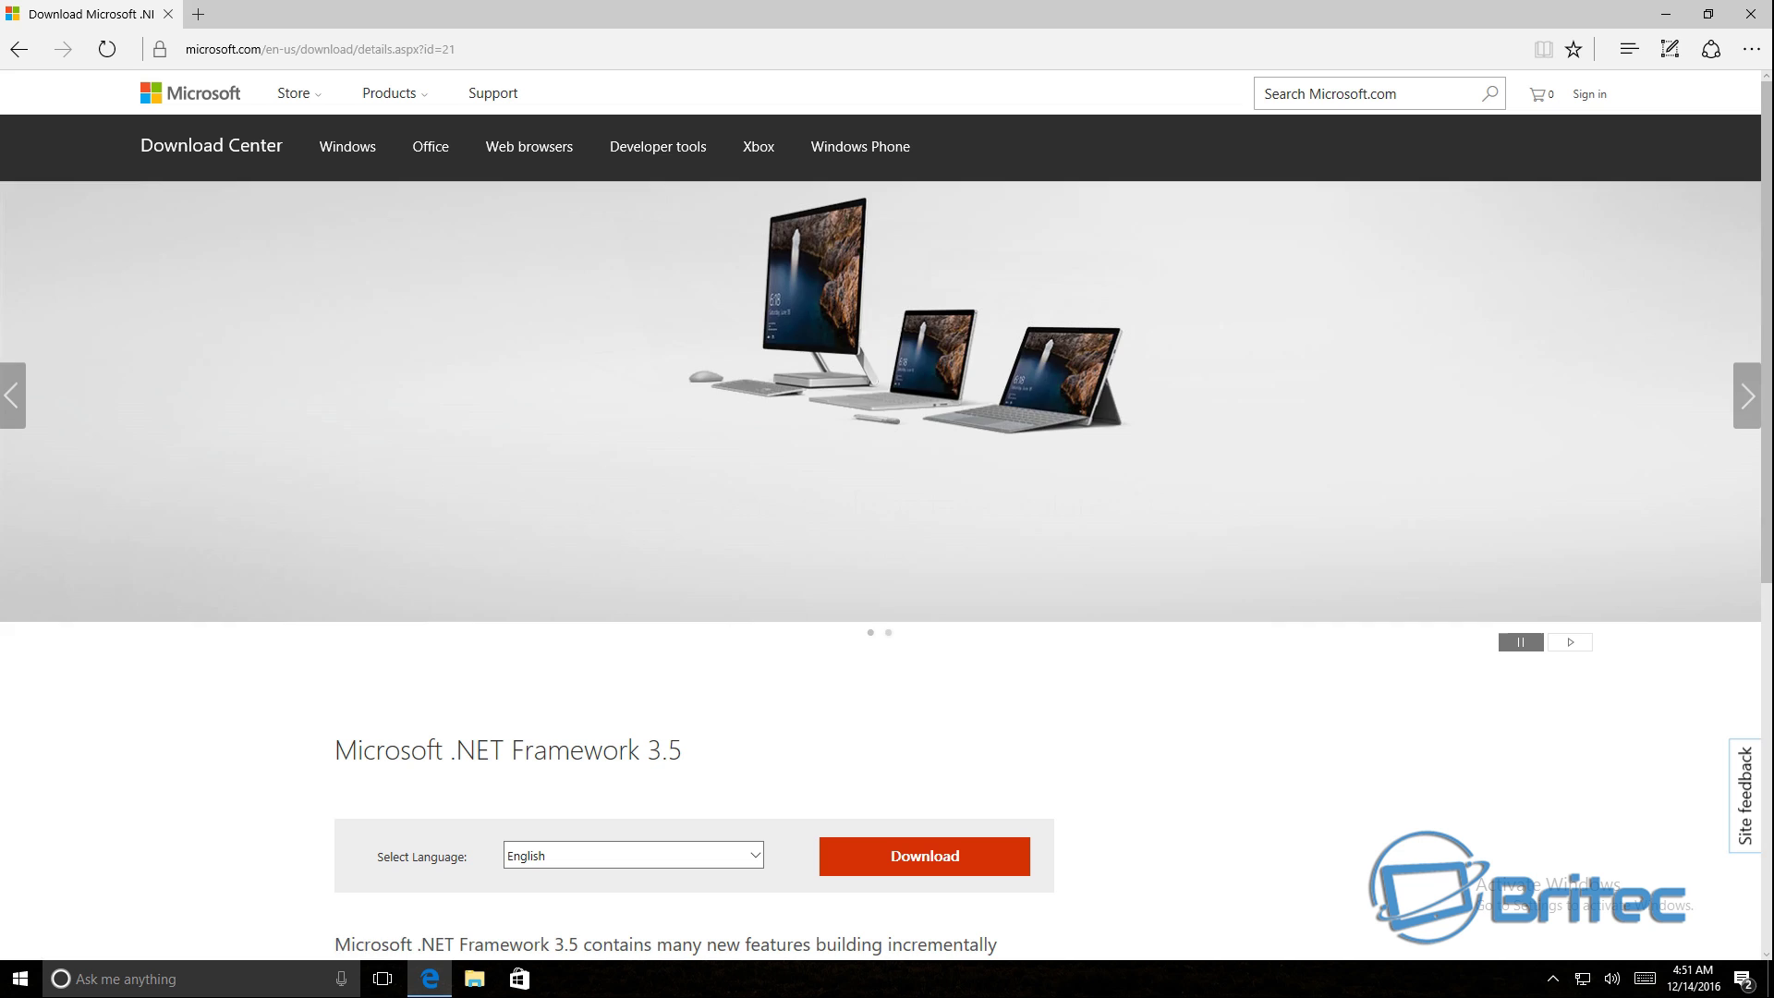
Step: Minimize Edge and open Programs and Features from Control Panel's all-items view
click(1666, 14)
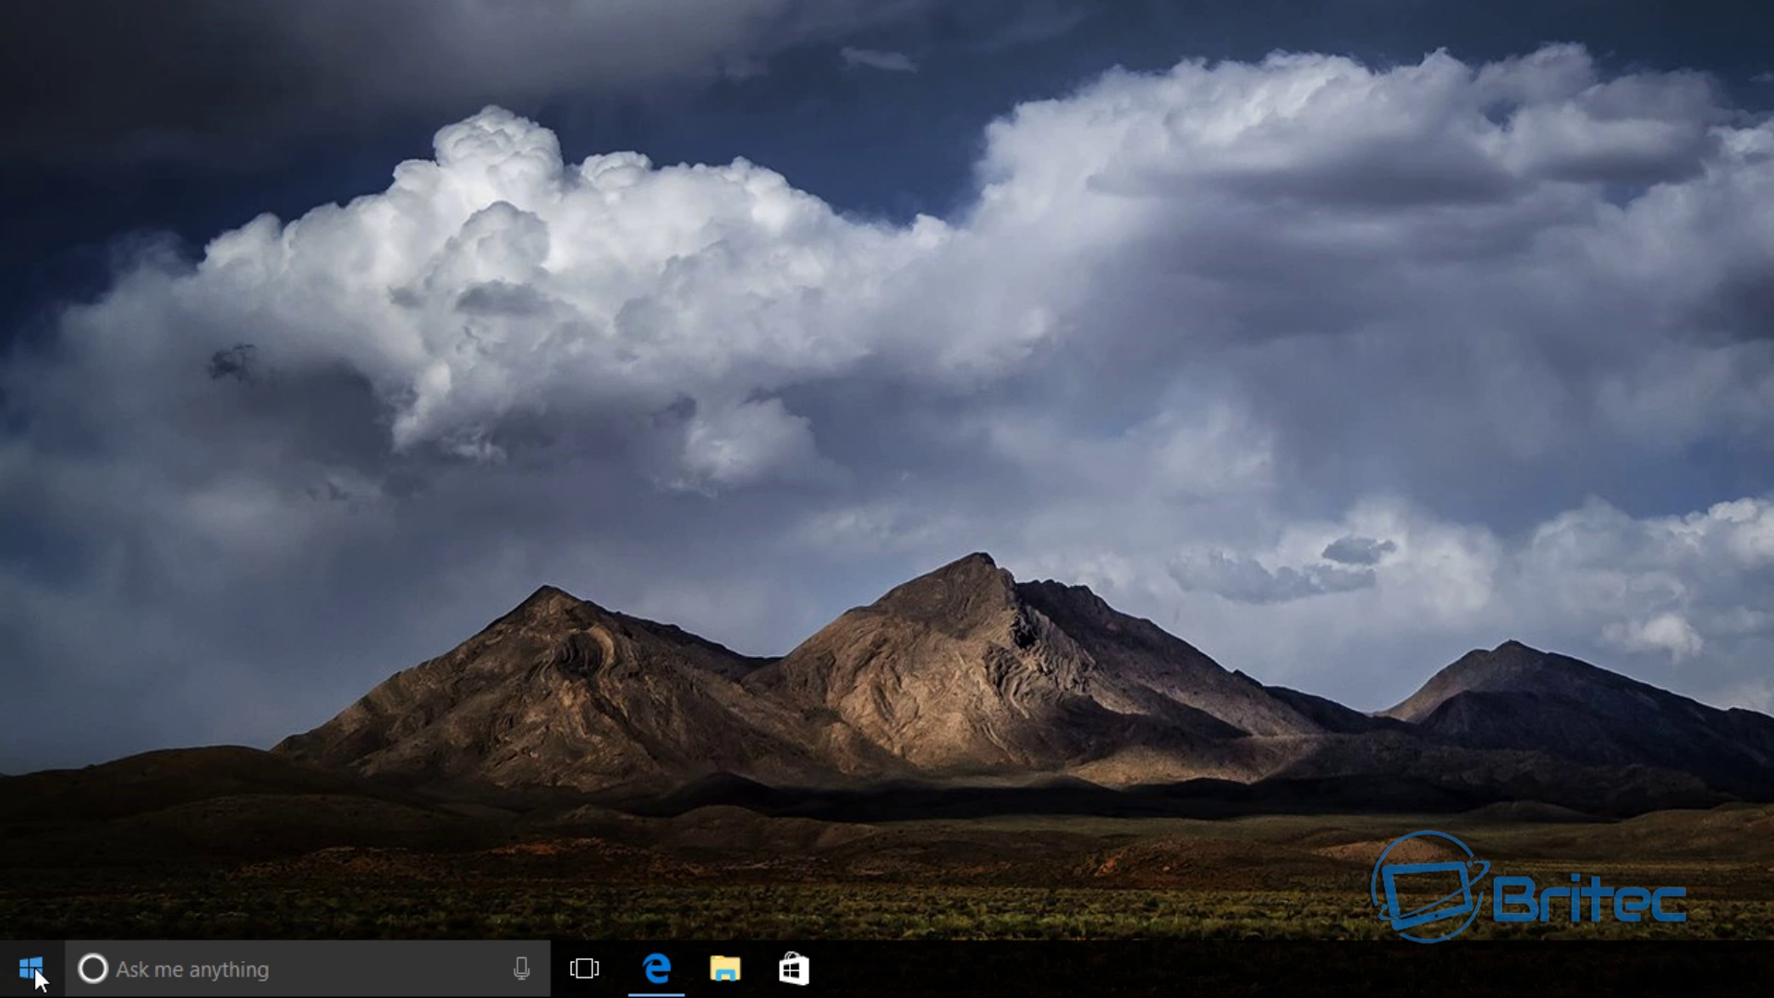
right_click(39, 978)
click(218, 690)
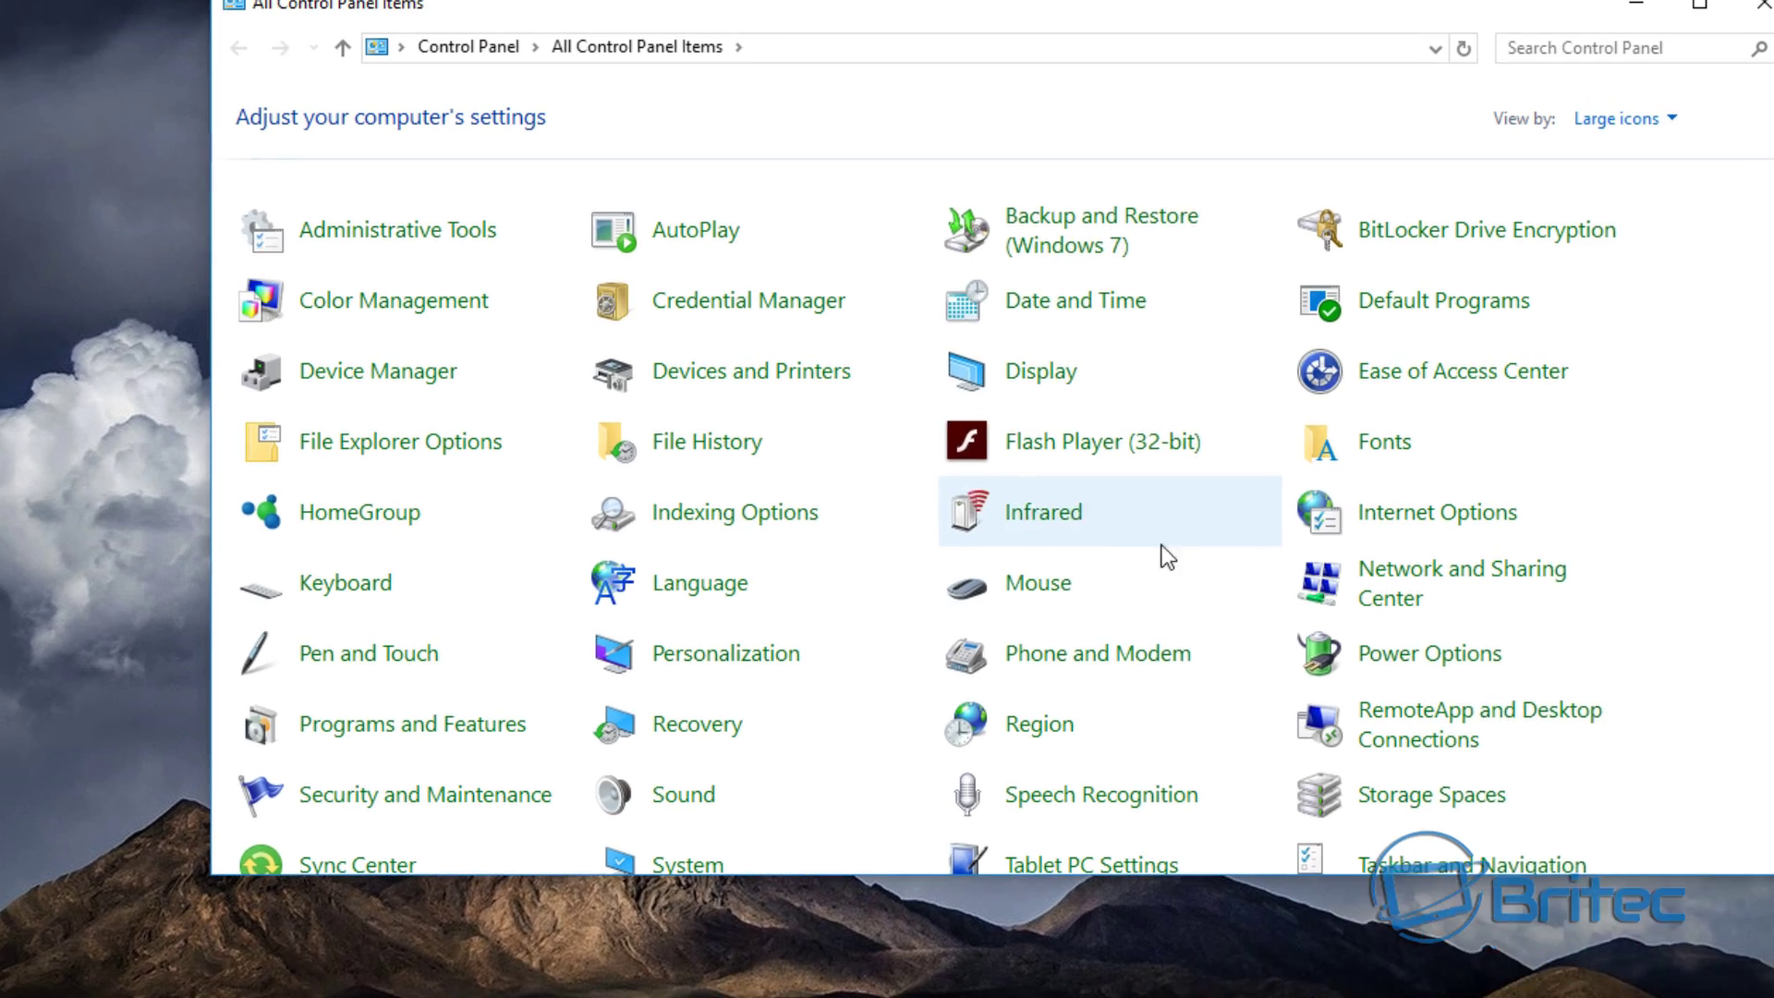
scroll(1415, 638, down, 1)
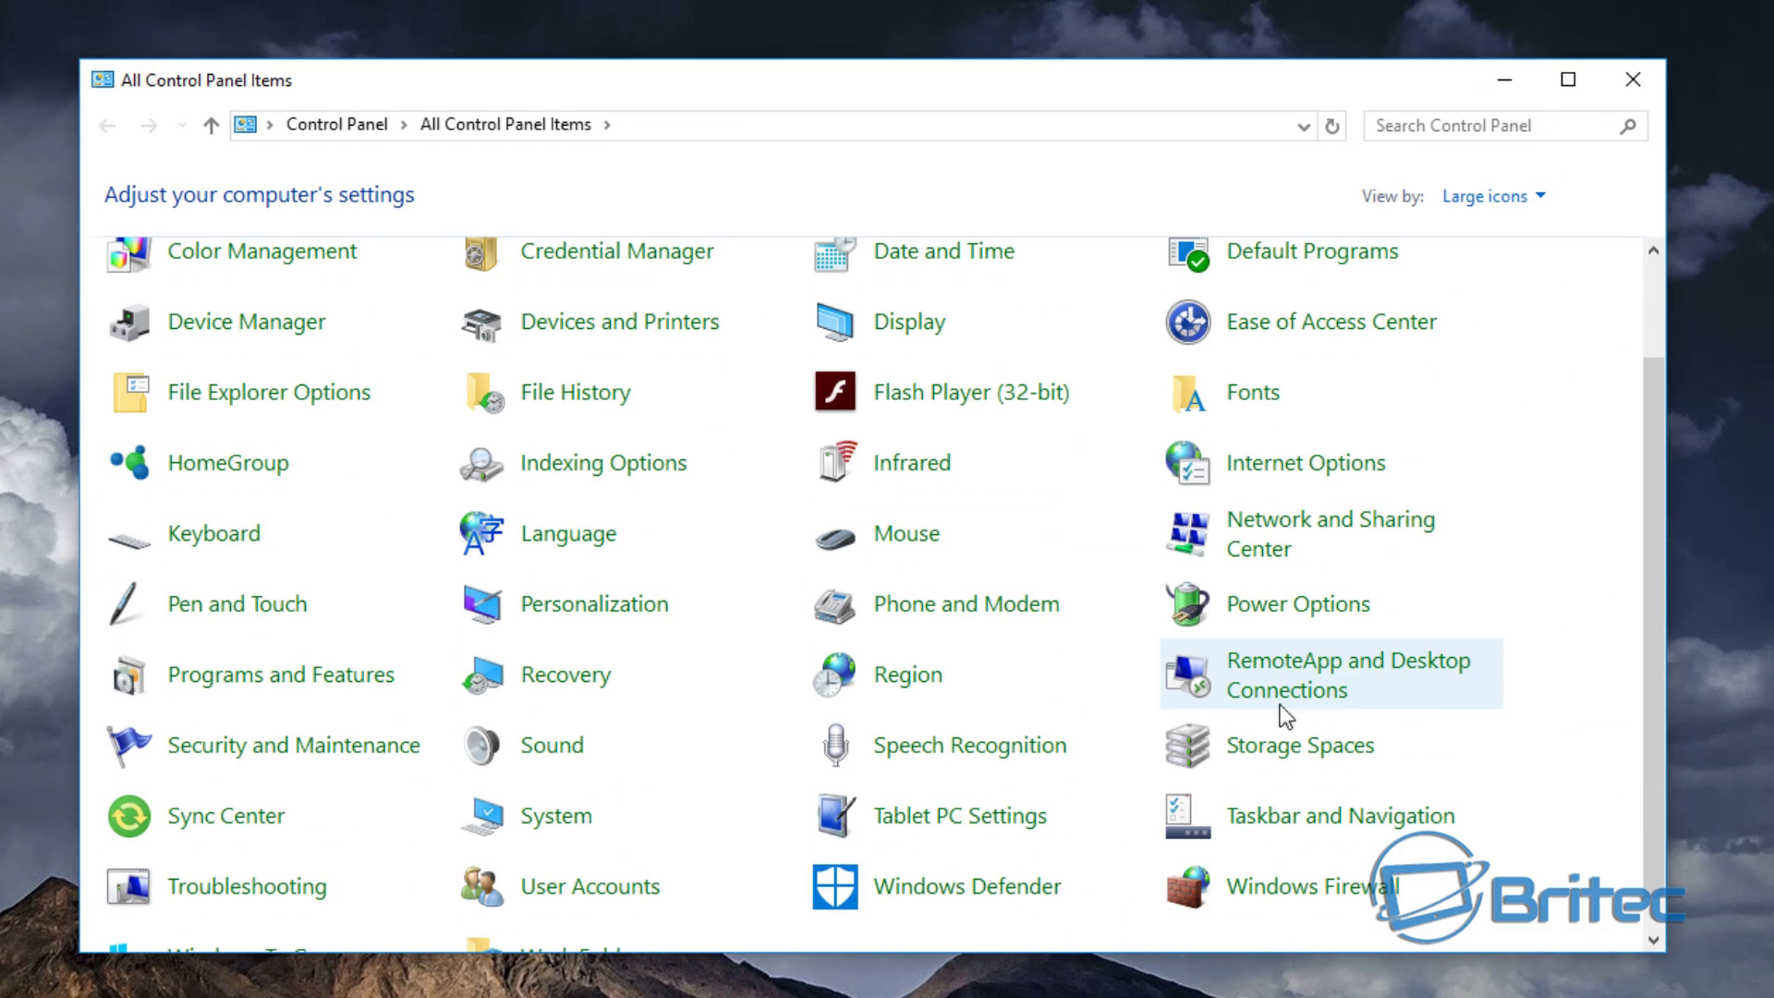
click(325, 679)
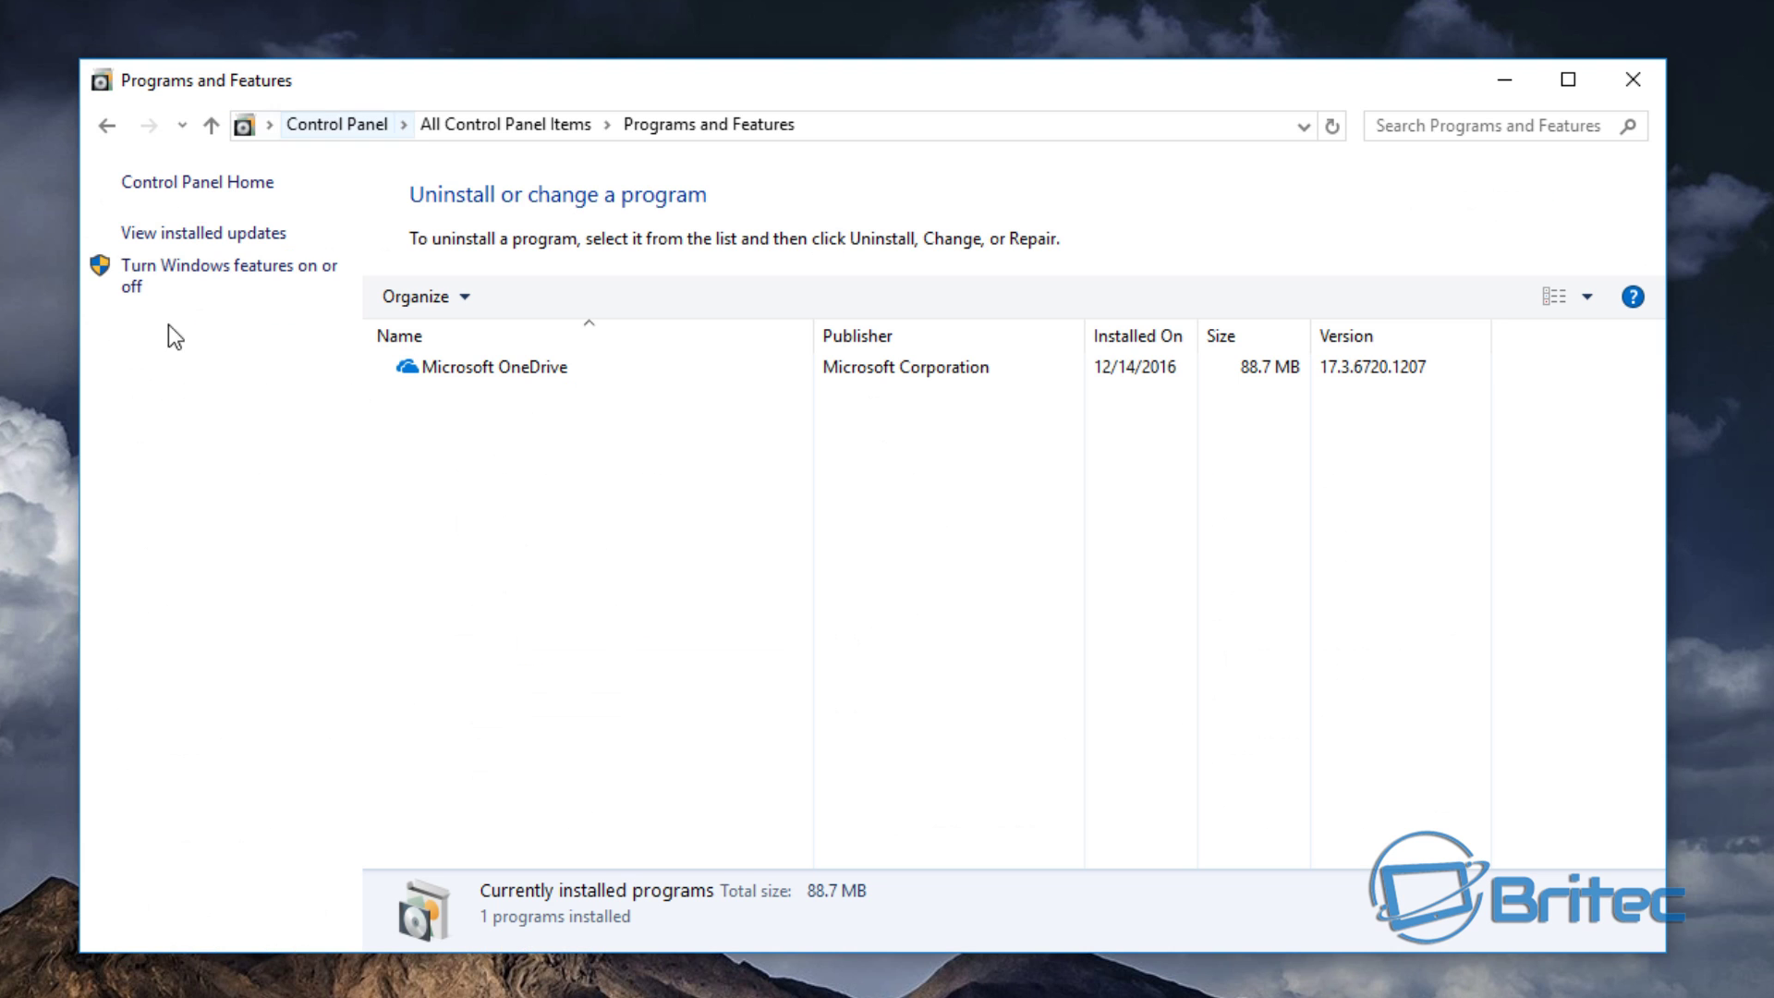
Step: Switch Control Panel to Category view and reach Programs and Features through Programs
click(107, 126)
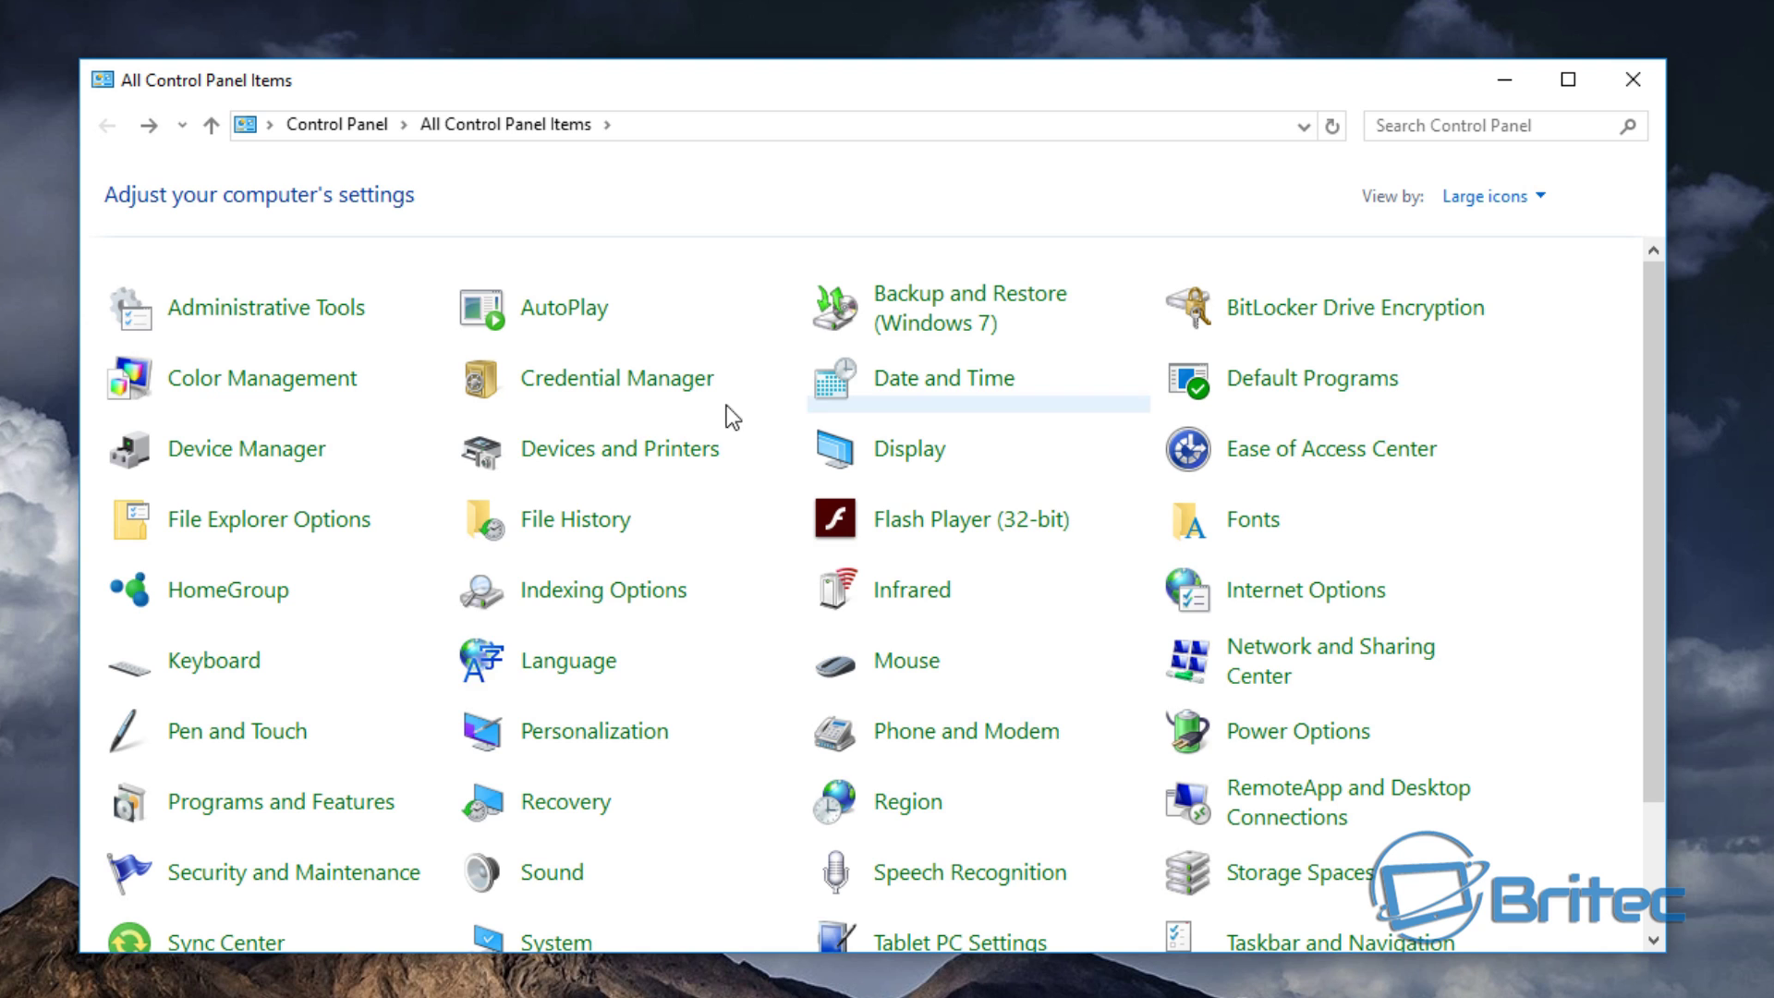
click(1541, 198)
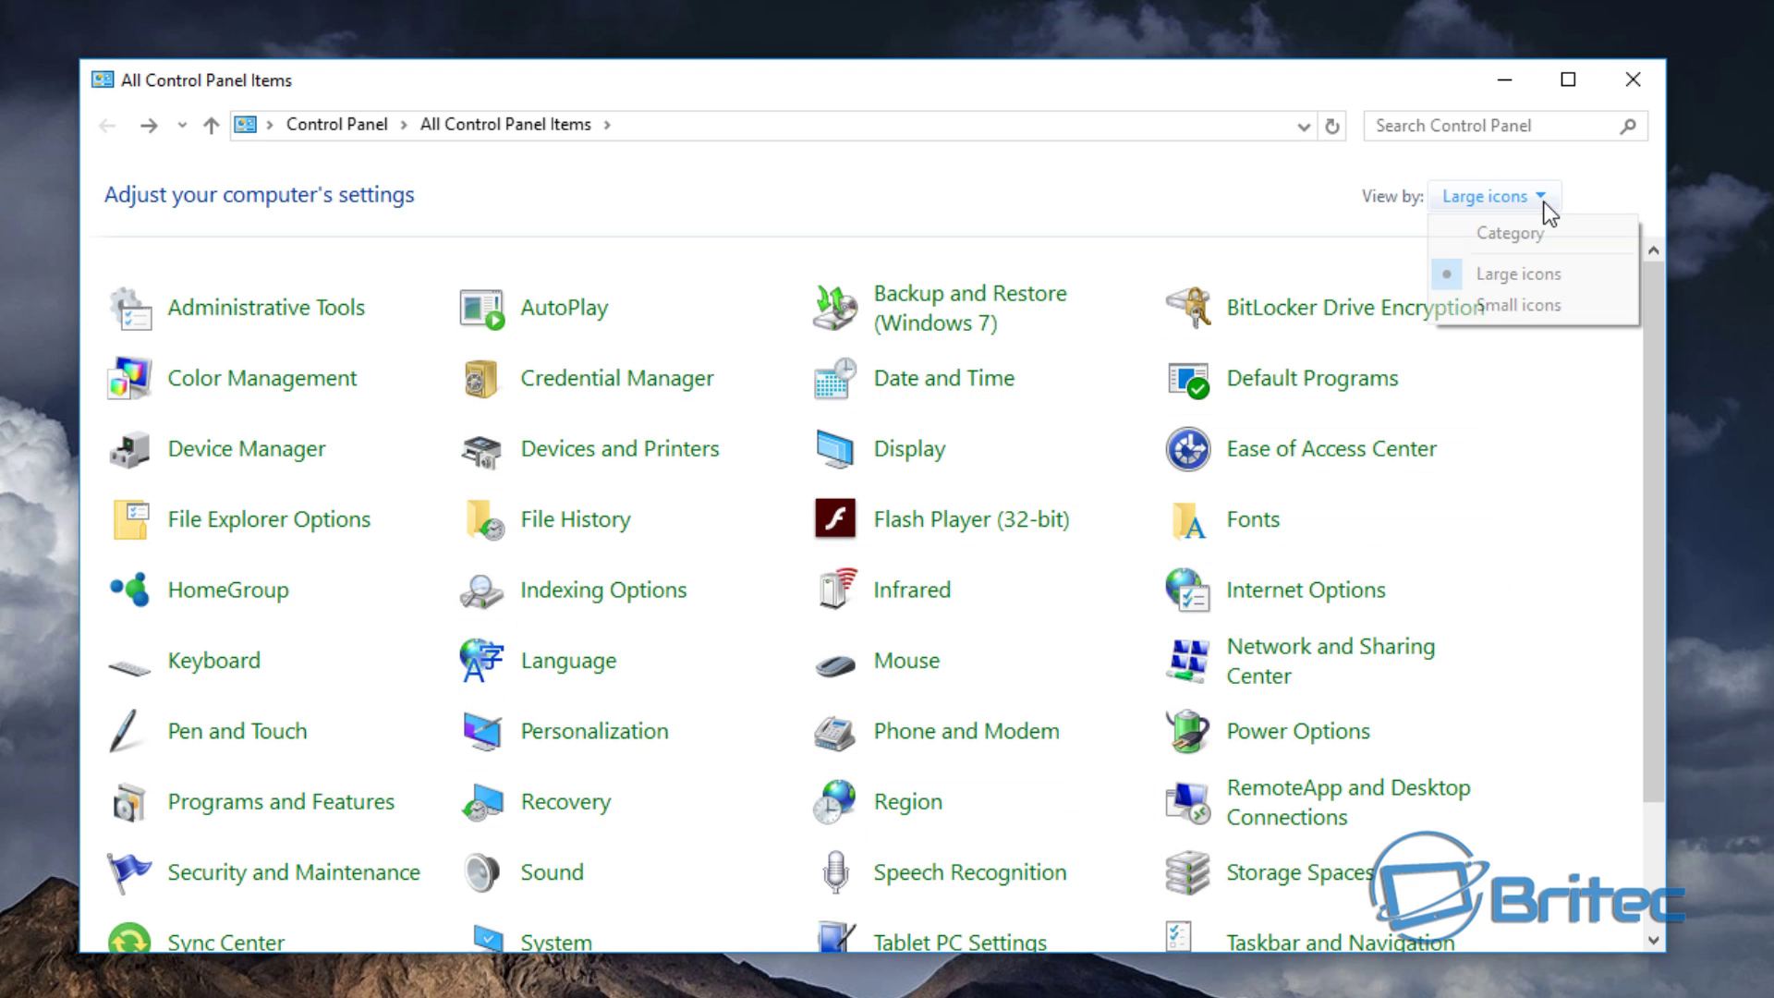
click(1505, 235)
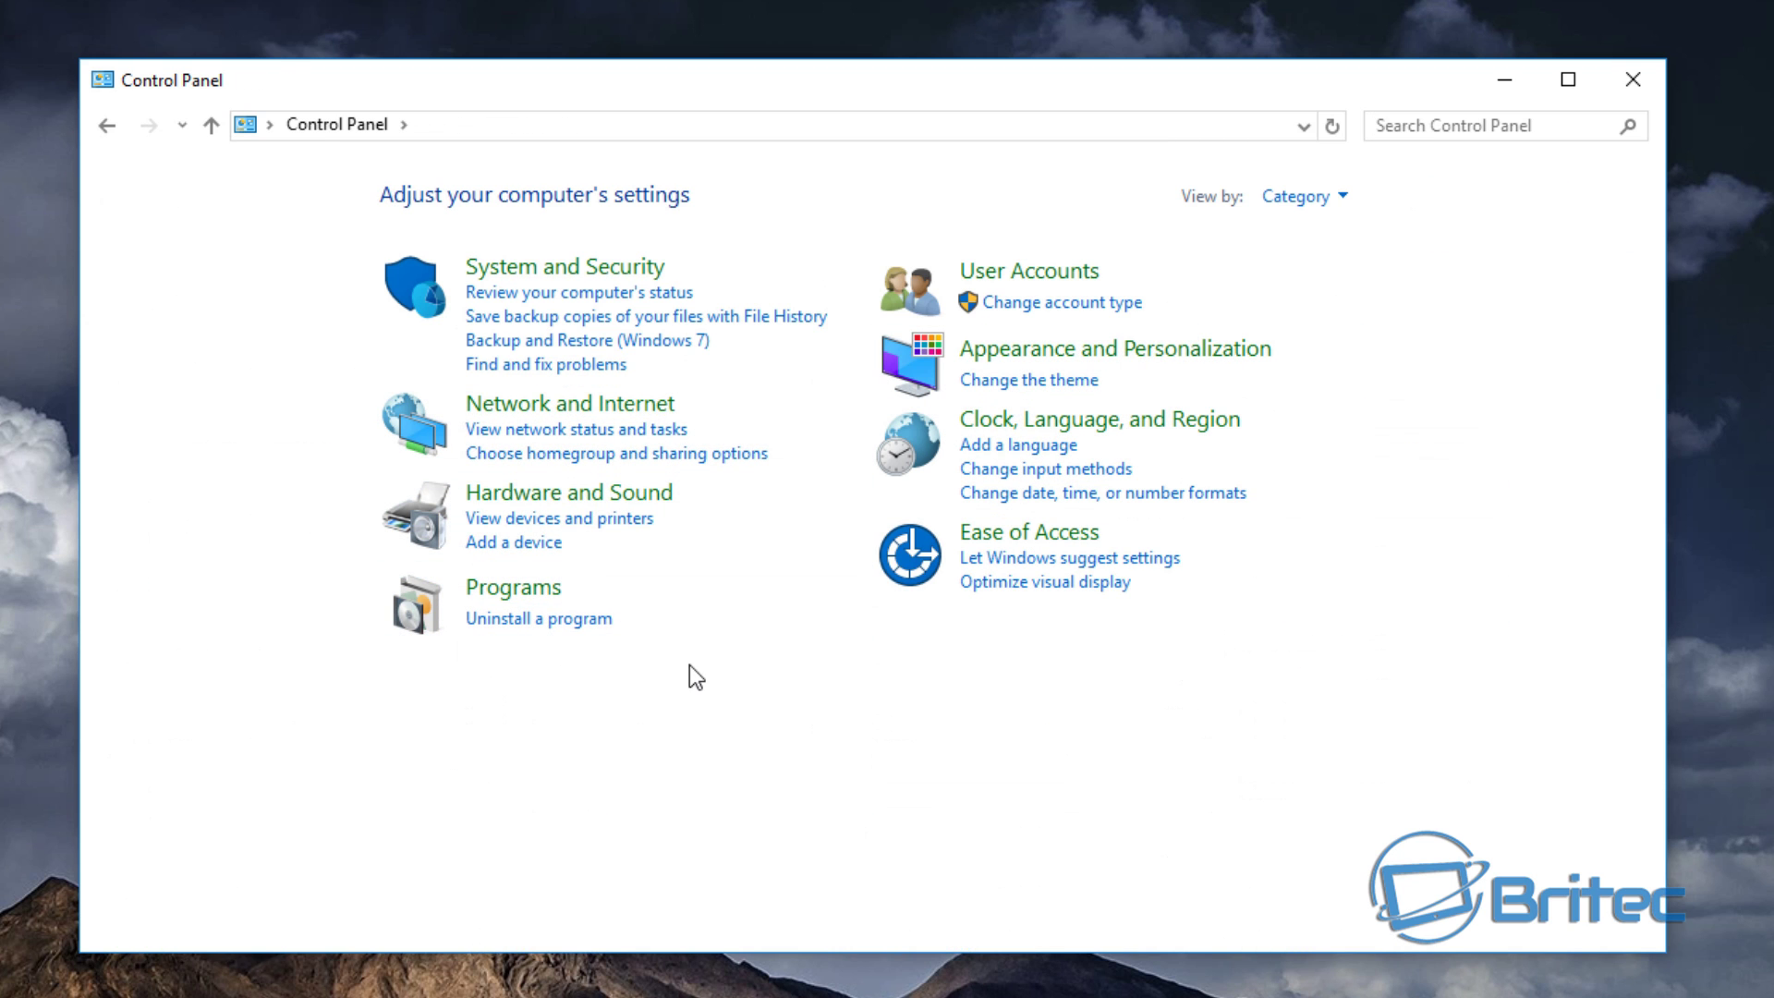
click(507, 591)
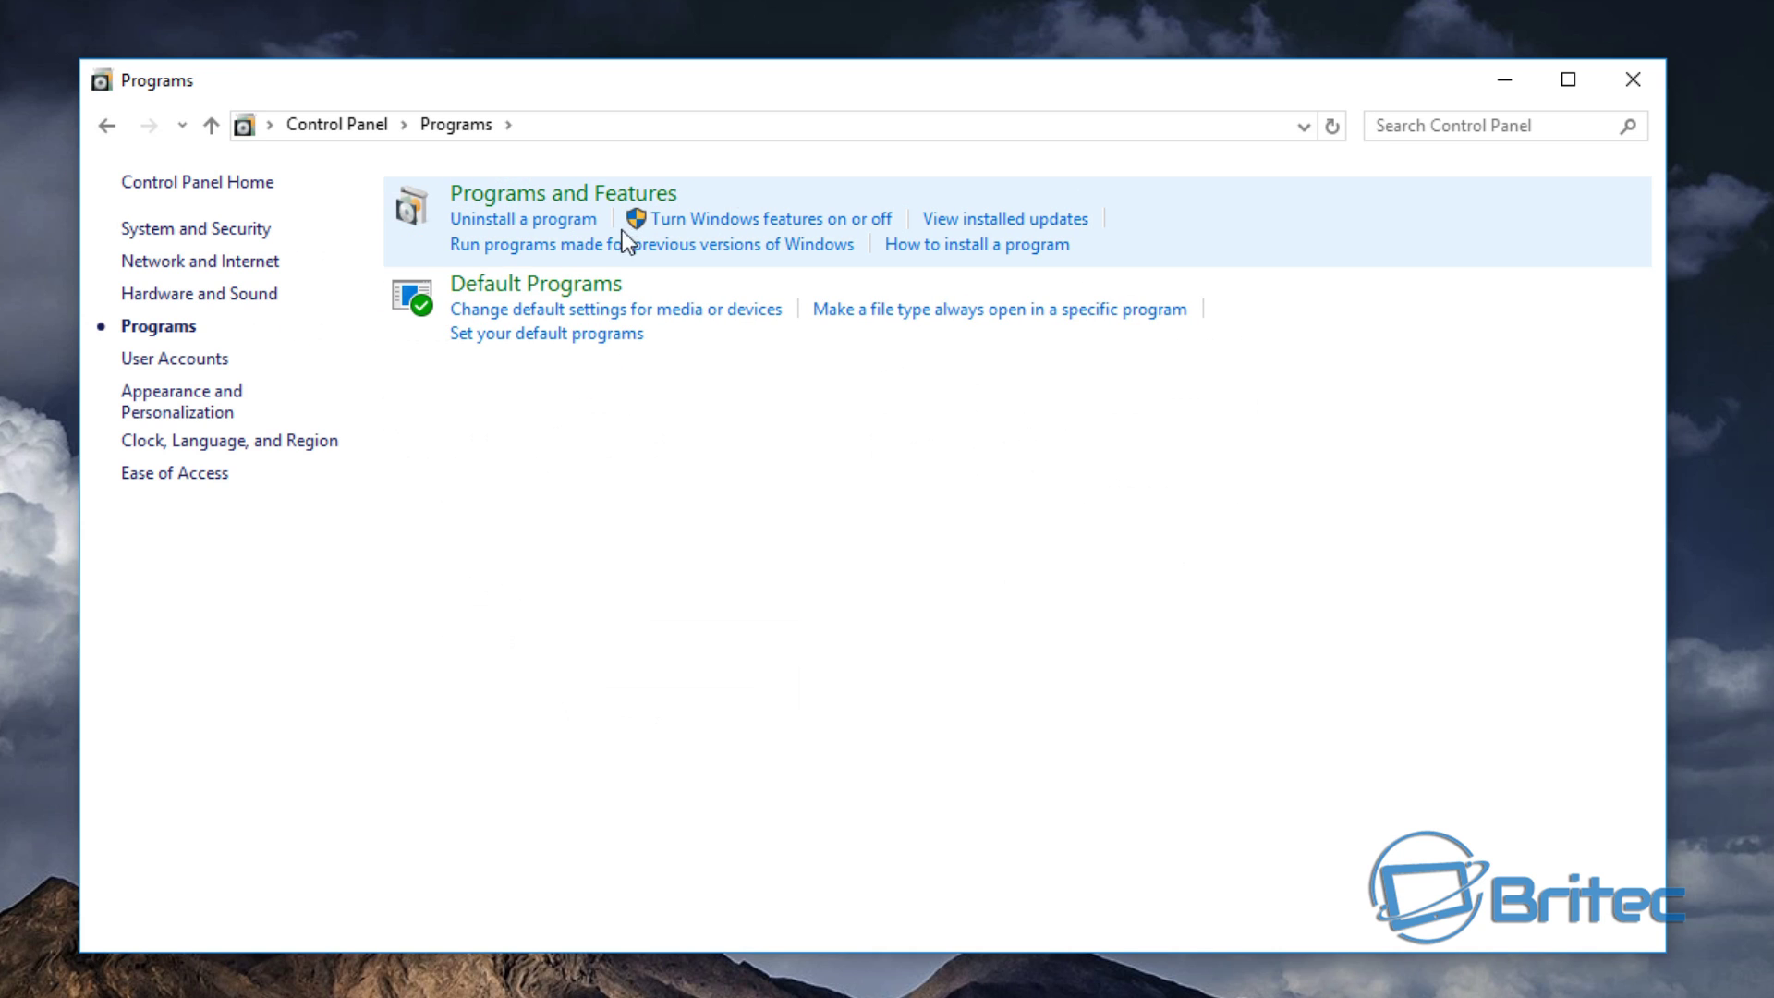
click(555, 196)
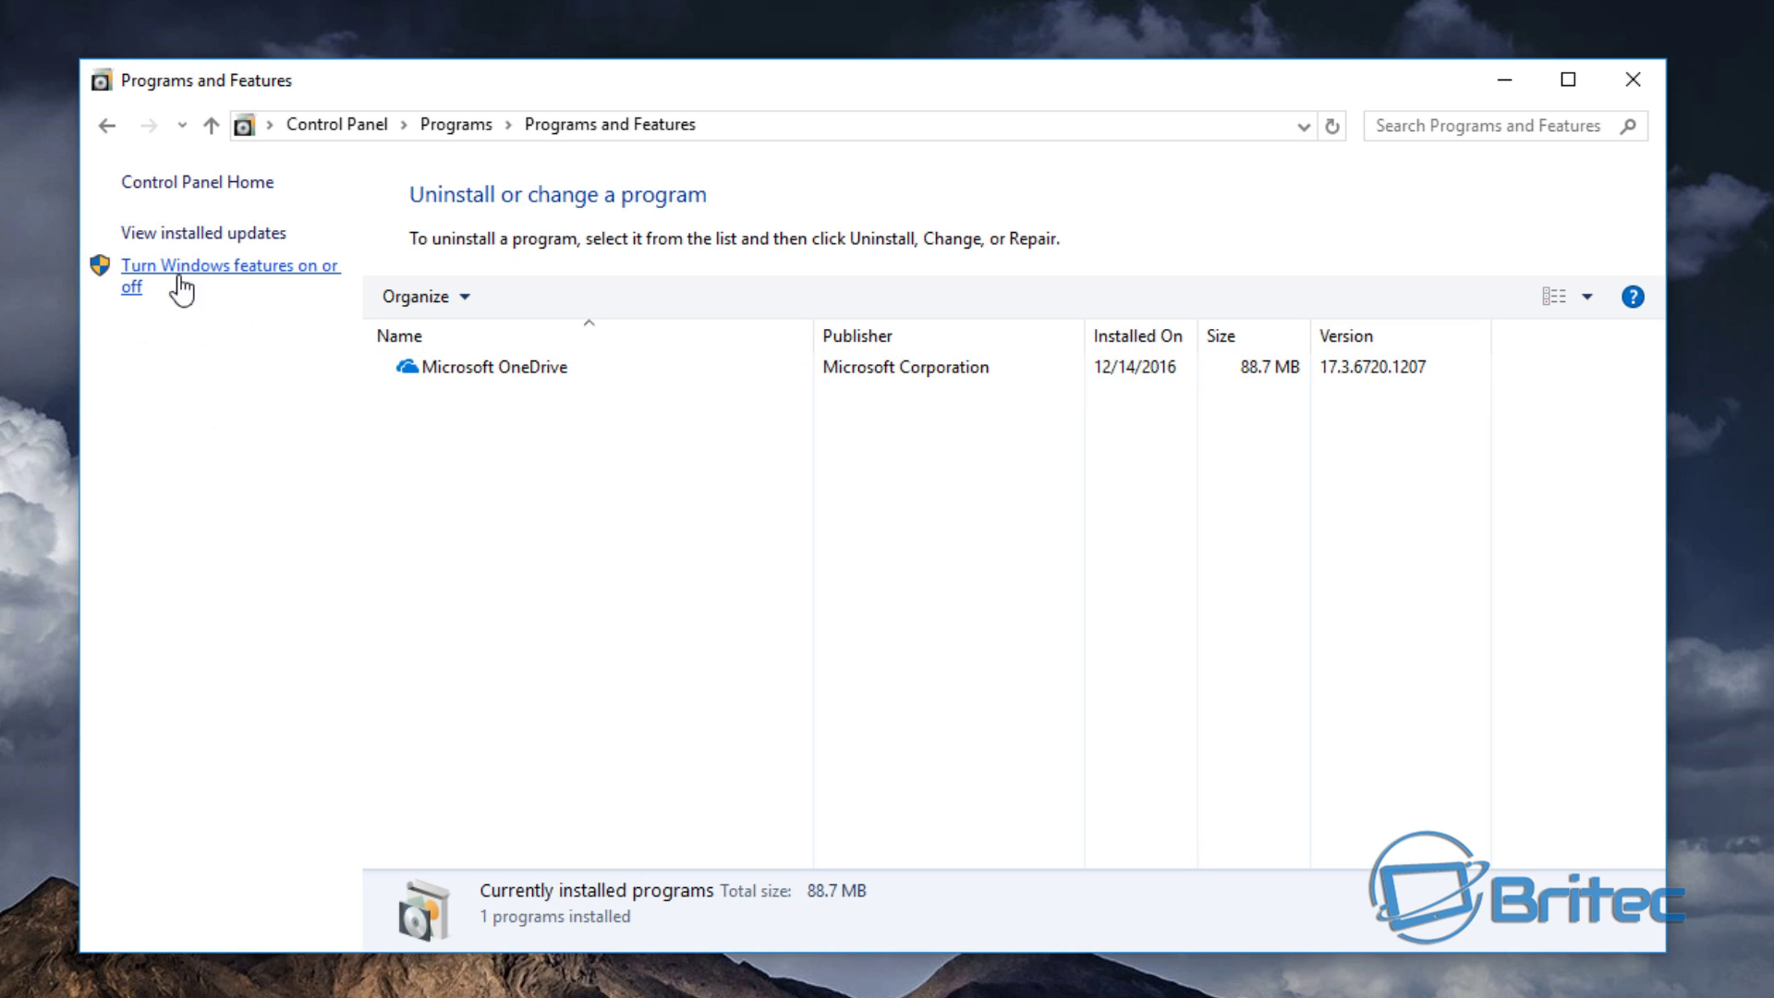
Step: Tick .NET Framework 3.5 (includes .NET 2.0 and 3.0) in Windows Features and confirm with OK
click(269, 275)
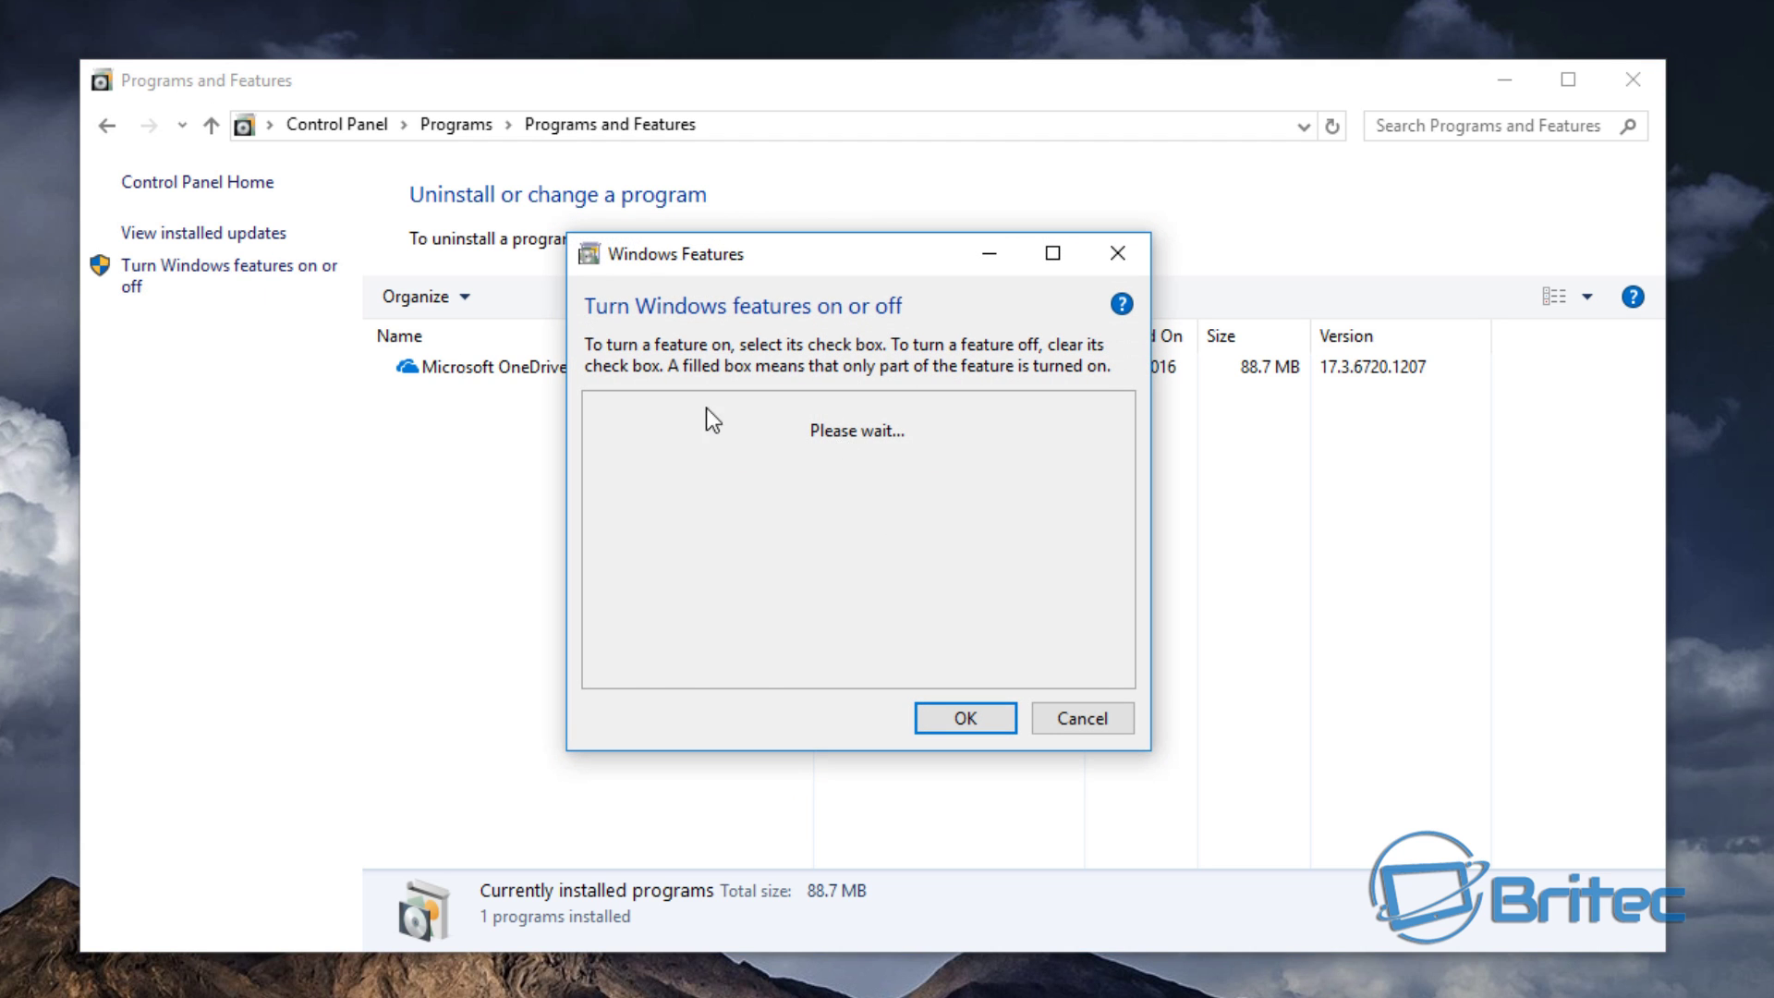
click(1502, 80)
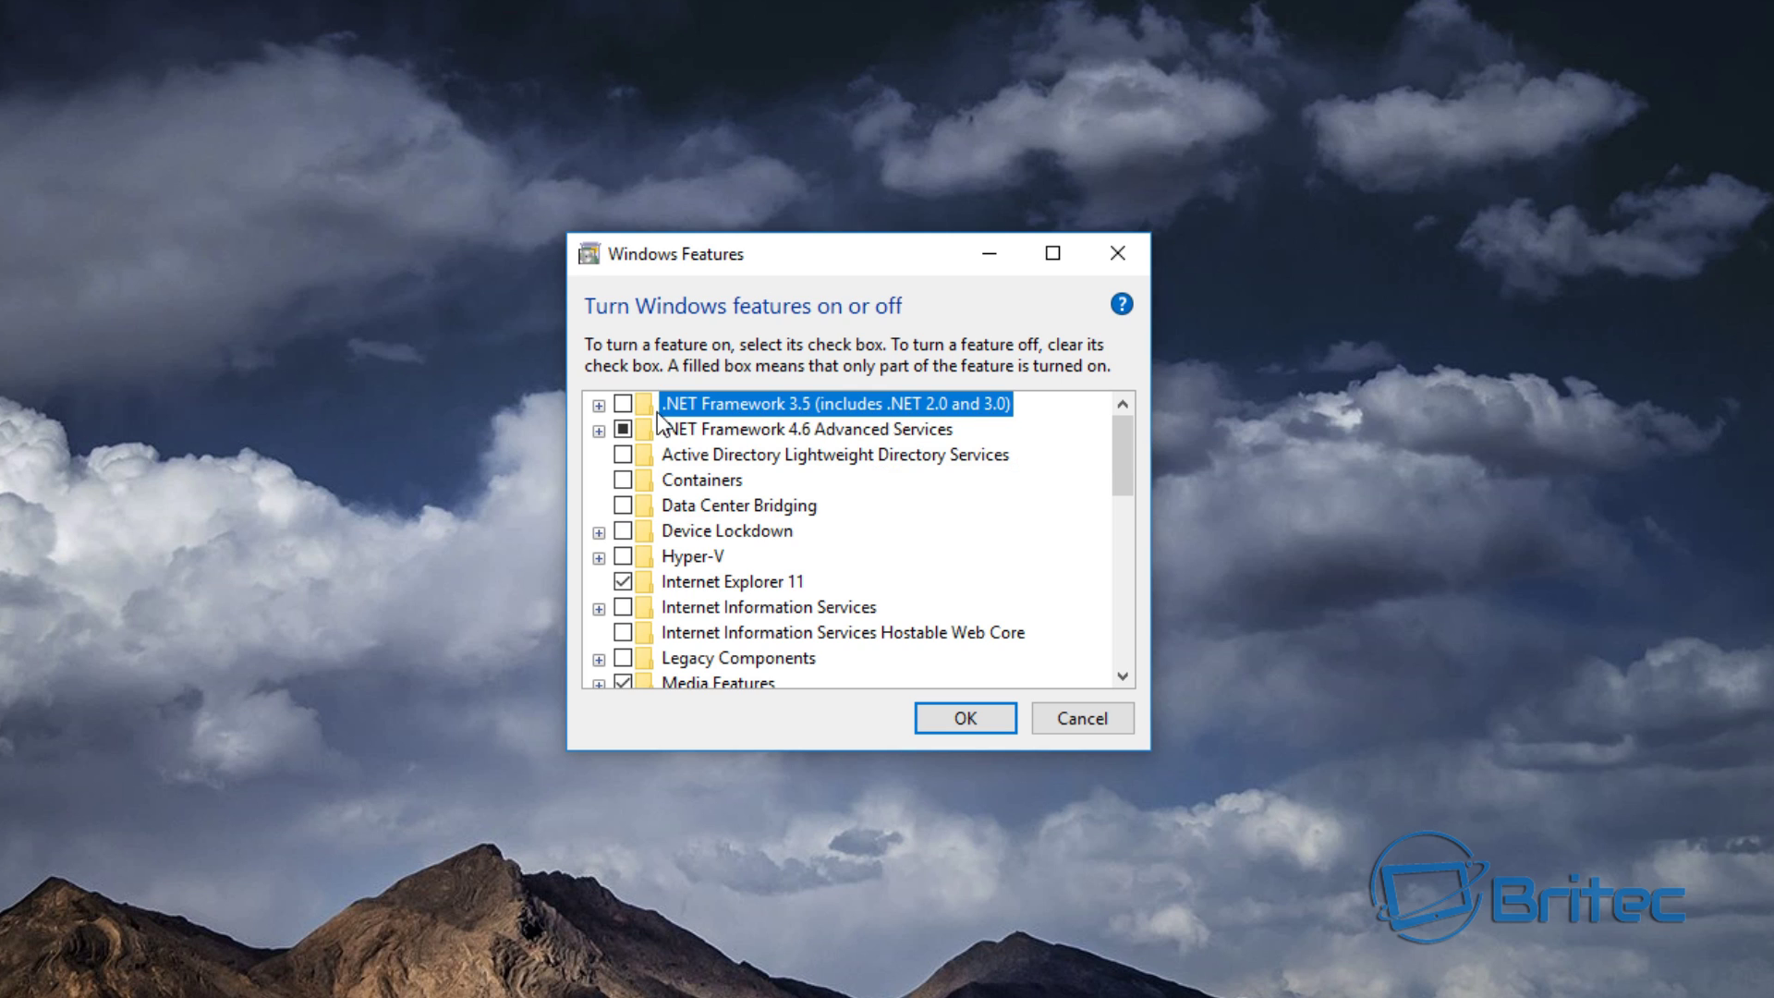
click(599, 405)
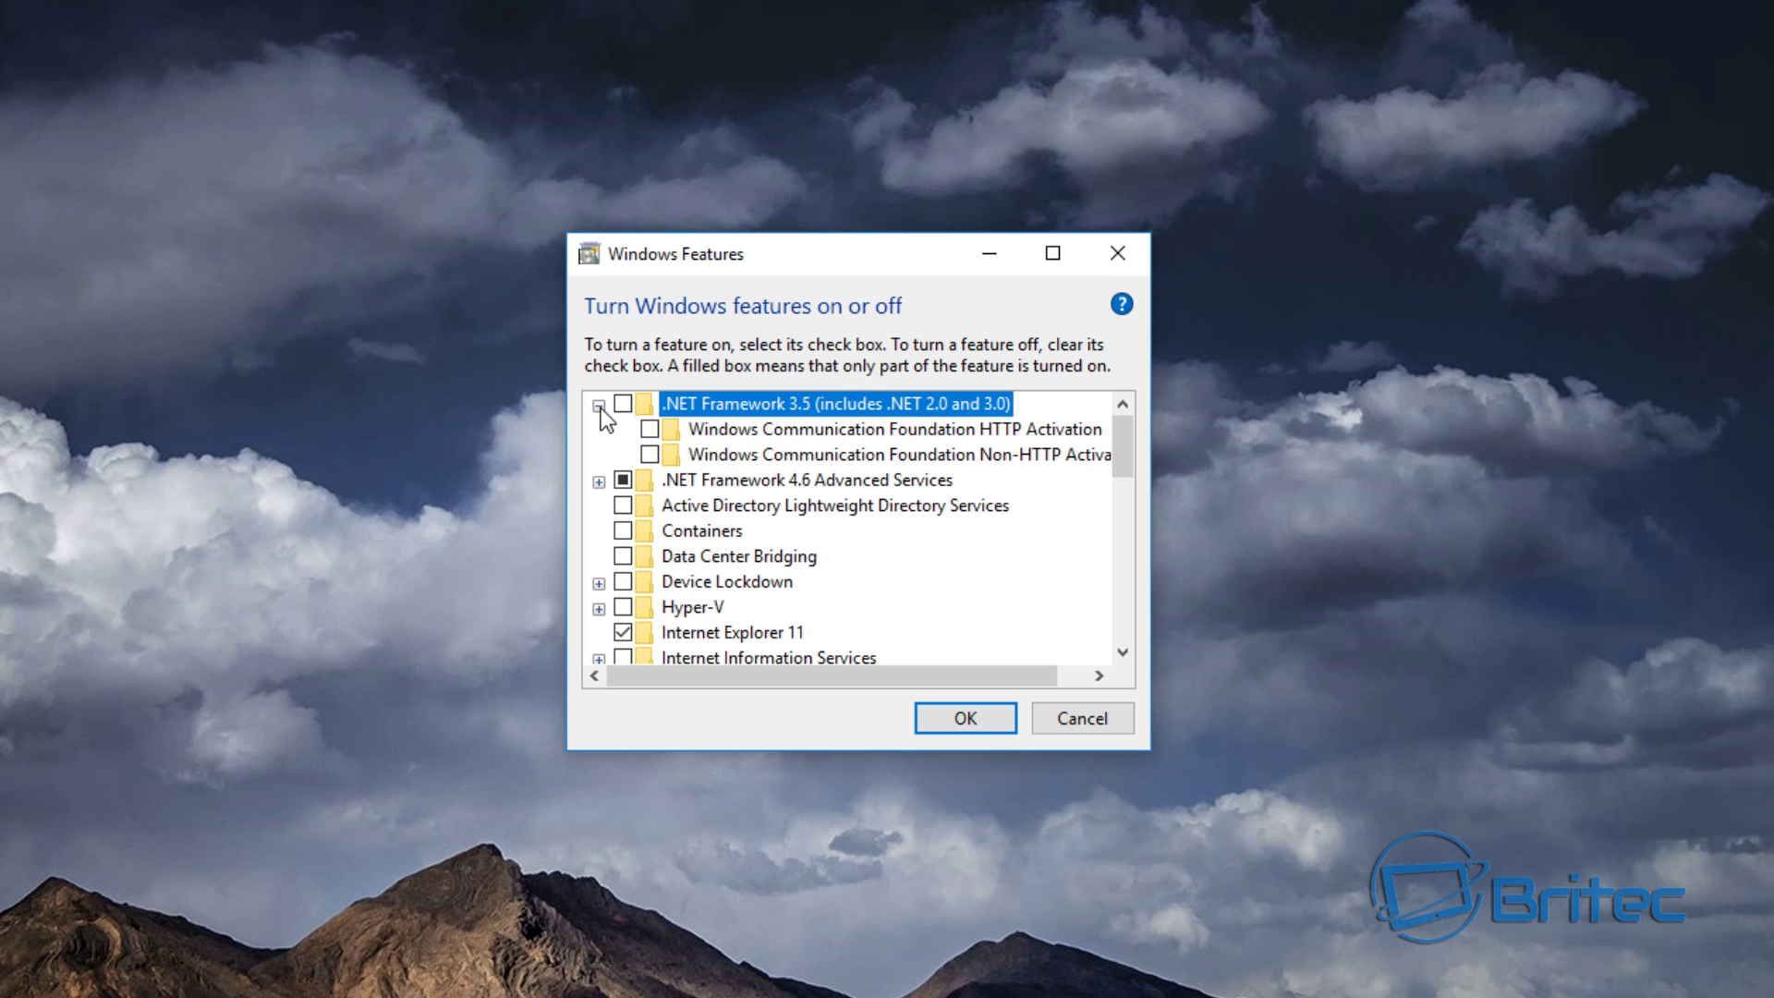
click(623, 407)
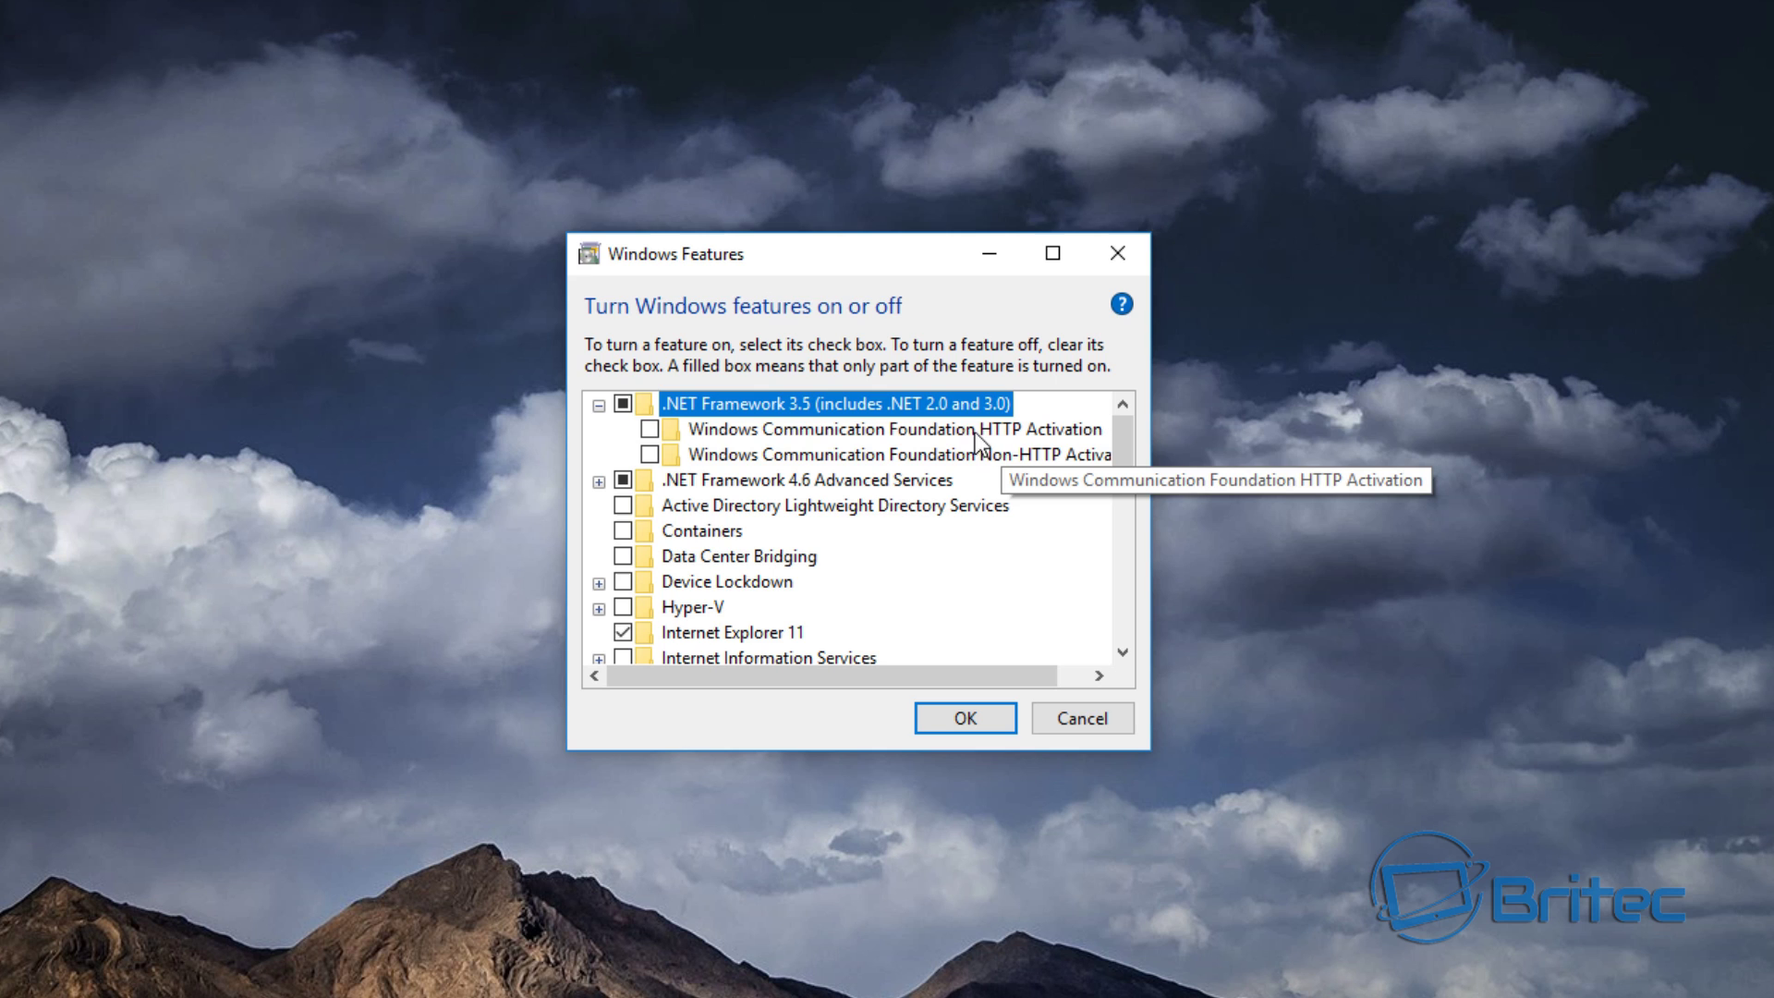
click(598, 406)
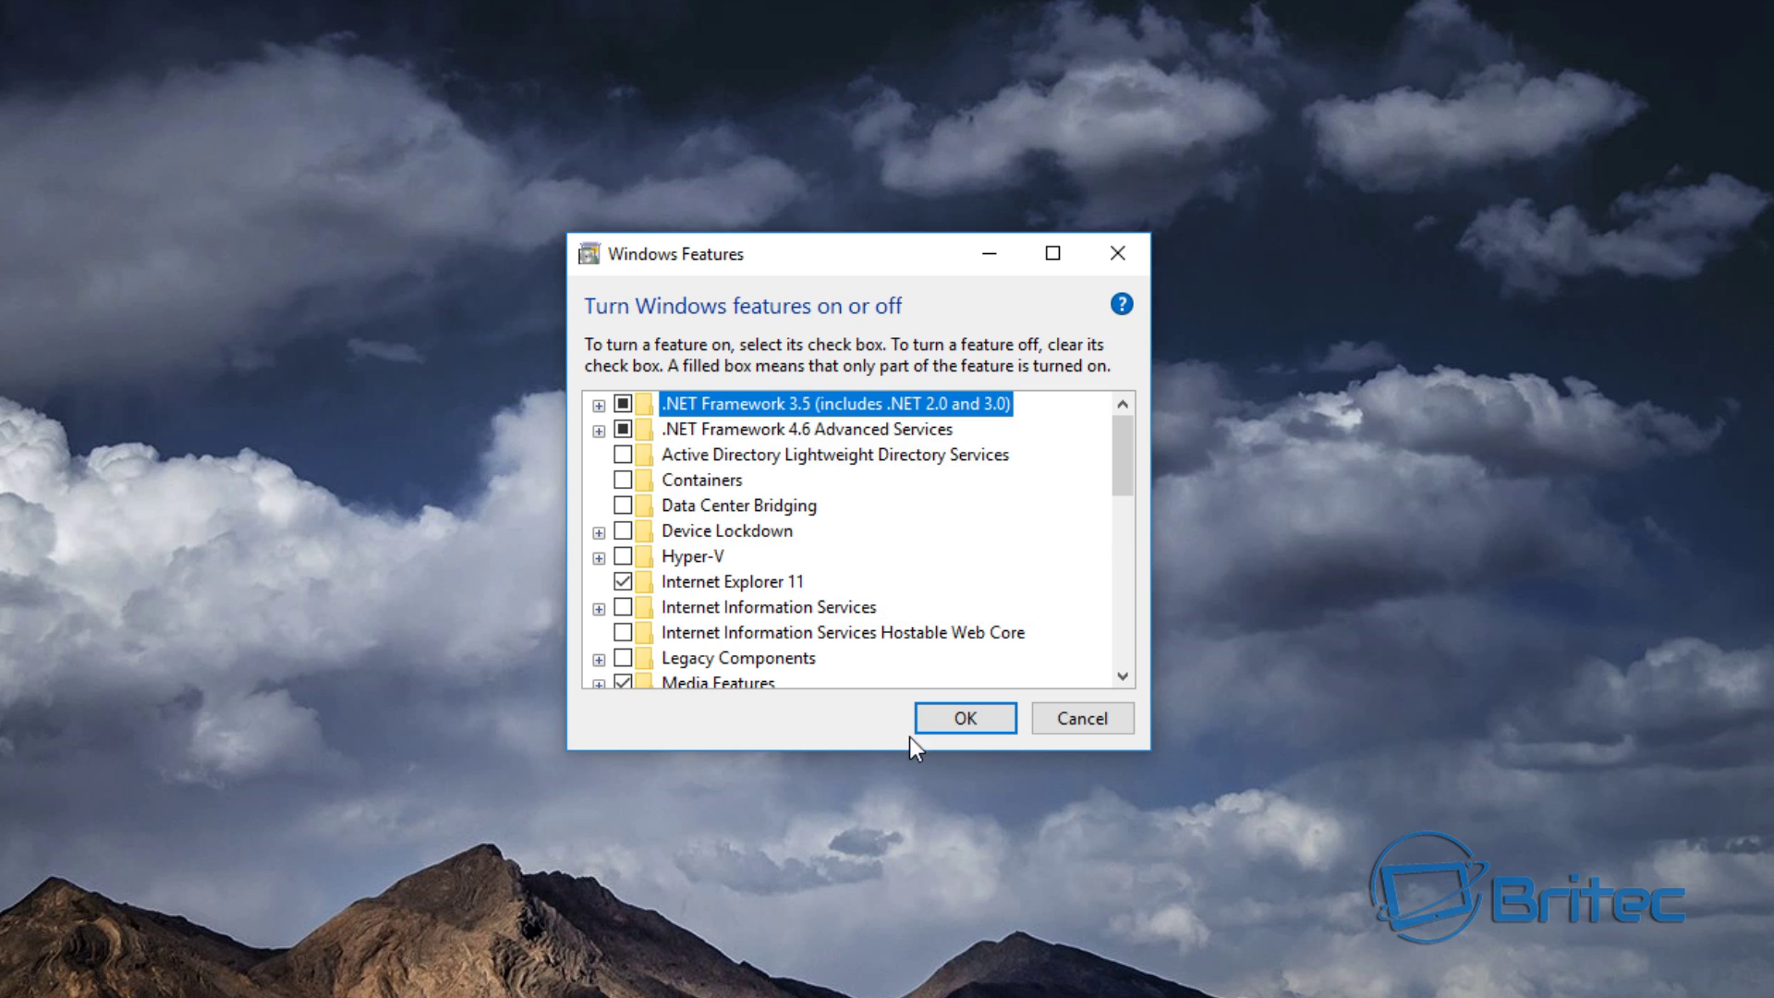
click(964, 718)
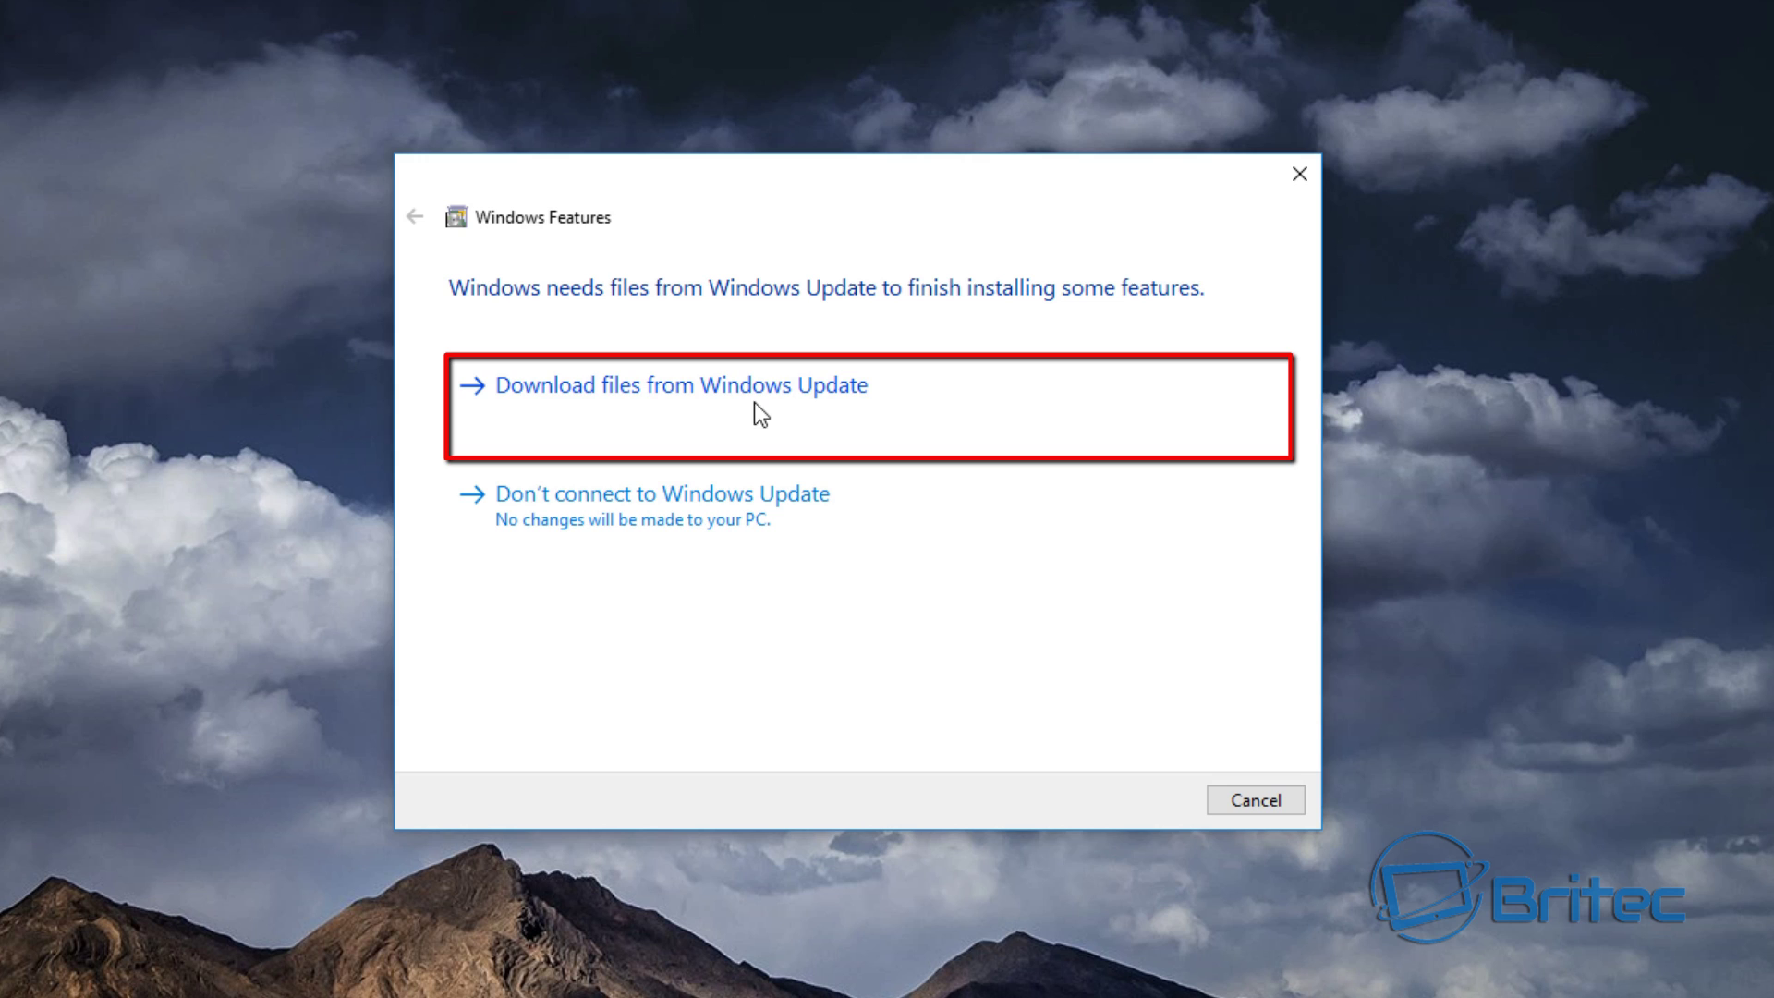
Step: Download the needed files from Windows Update, then close the dialog once the changes complete
click(828, 403)
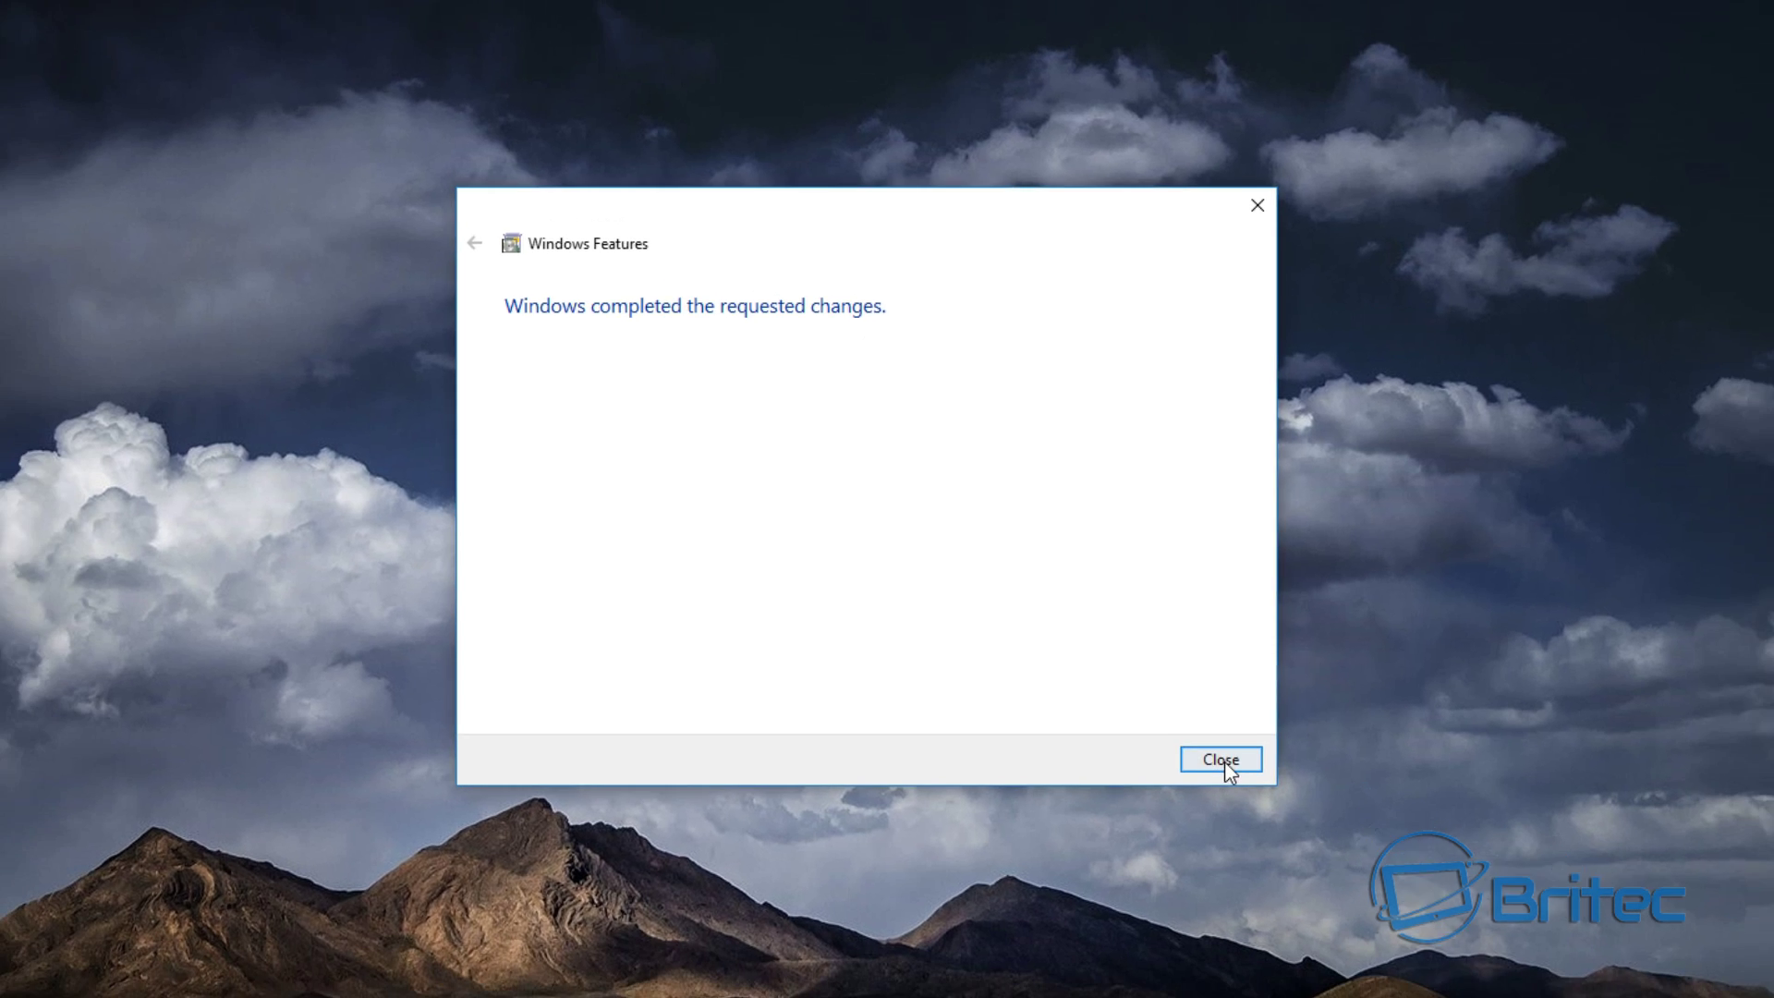
click(1256, 799)
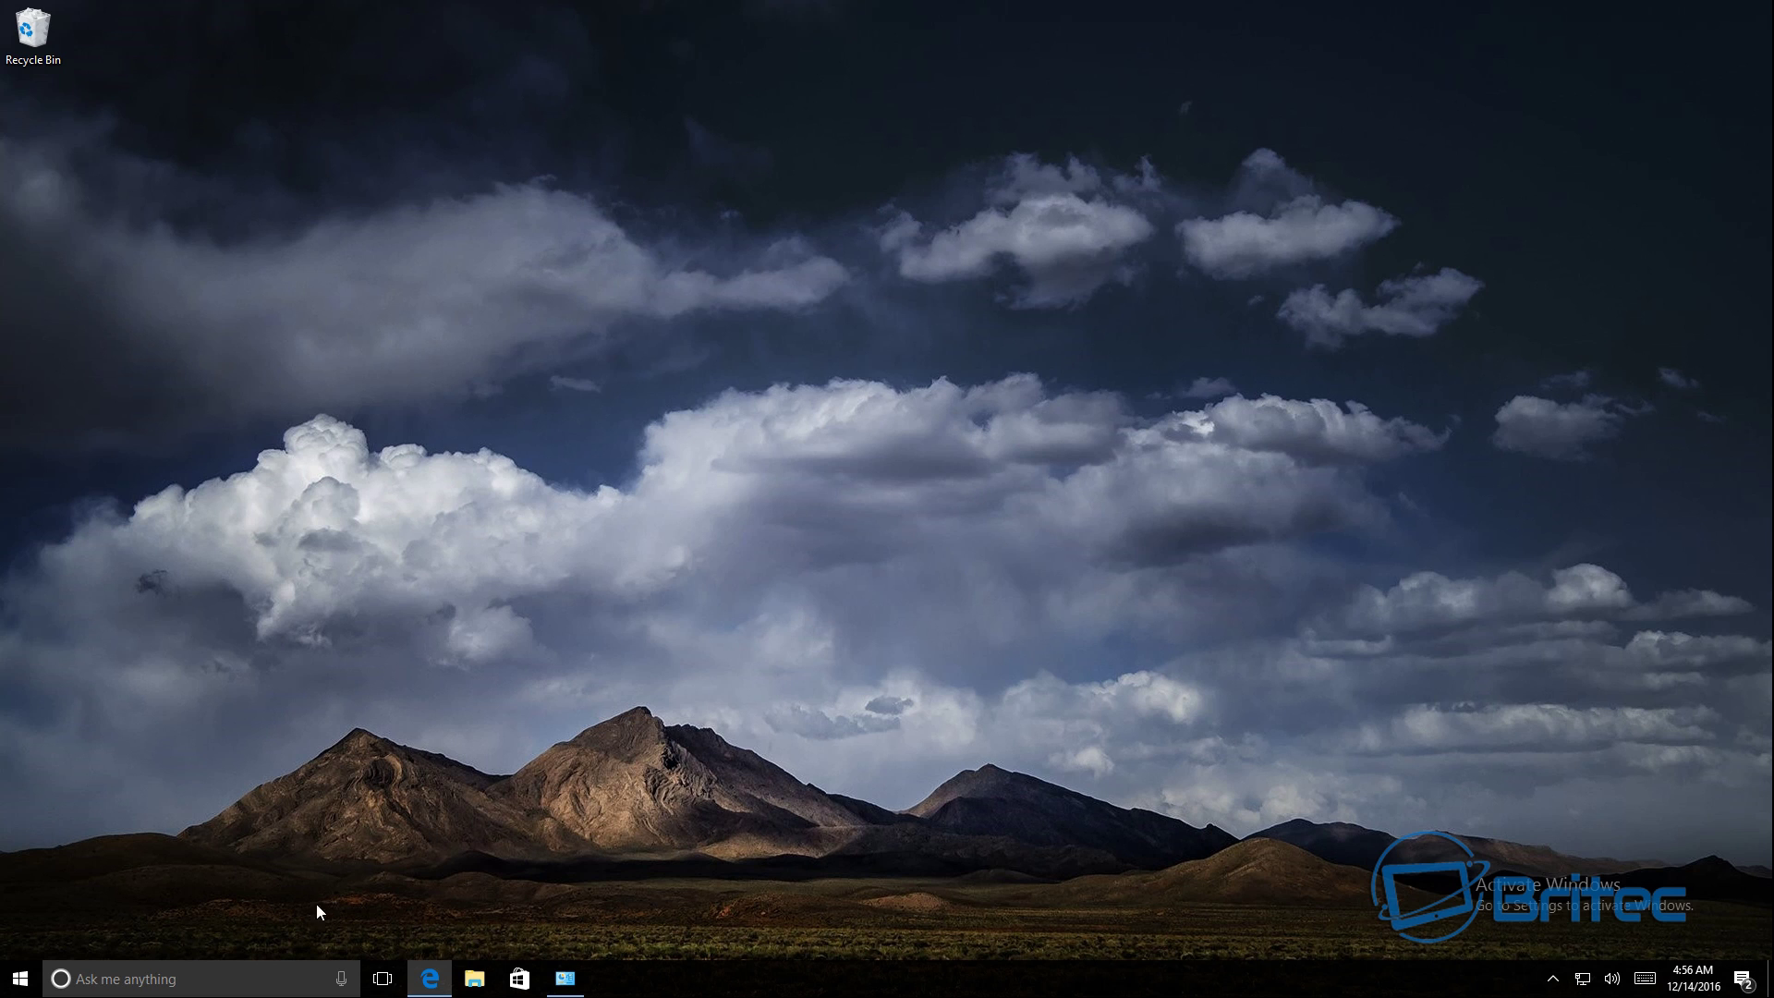
Step: Restart the computer via Shut down or sign out > Restart
right_click(20, 978)
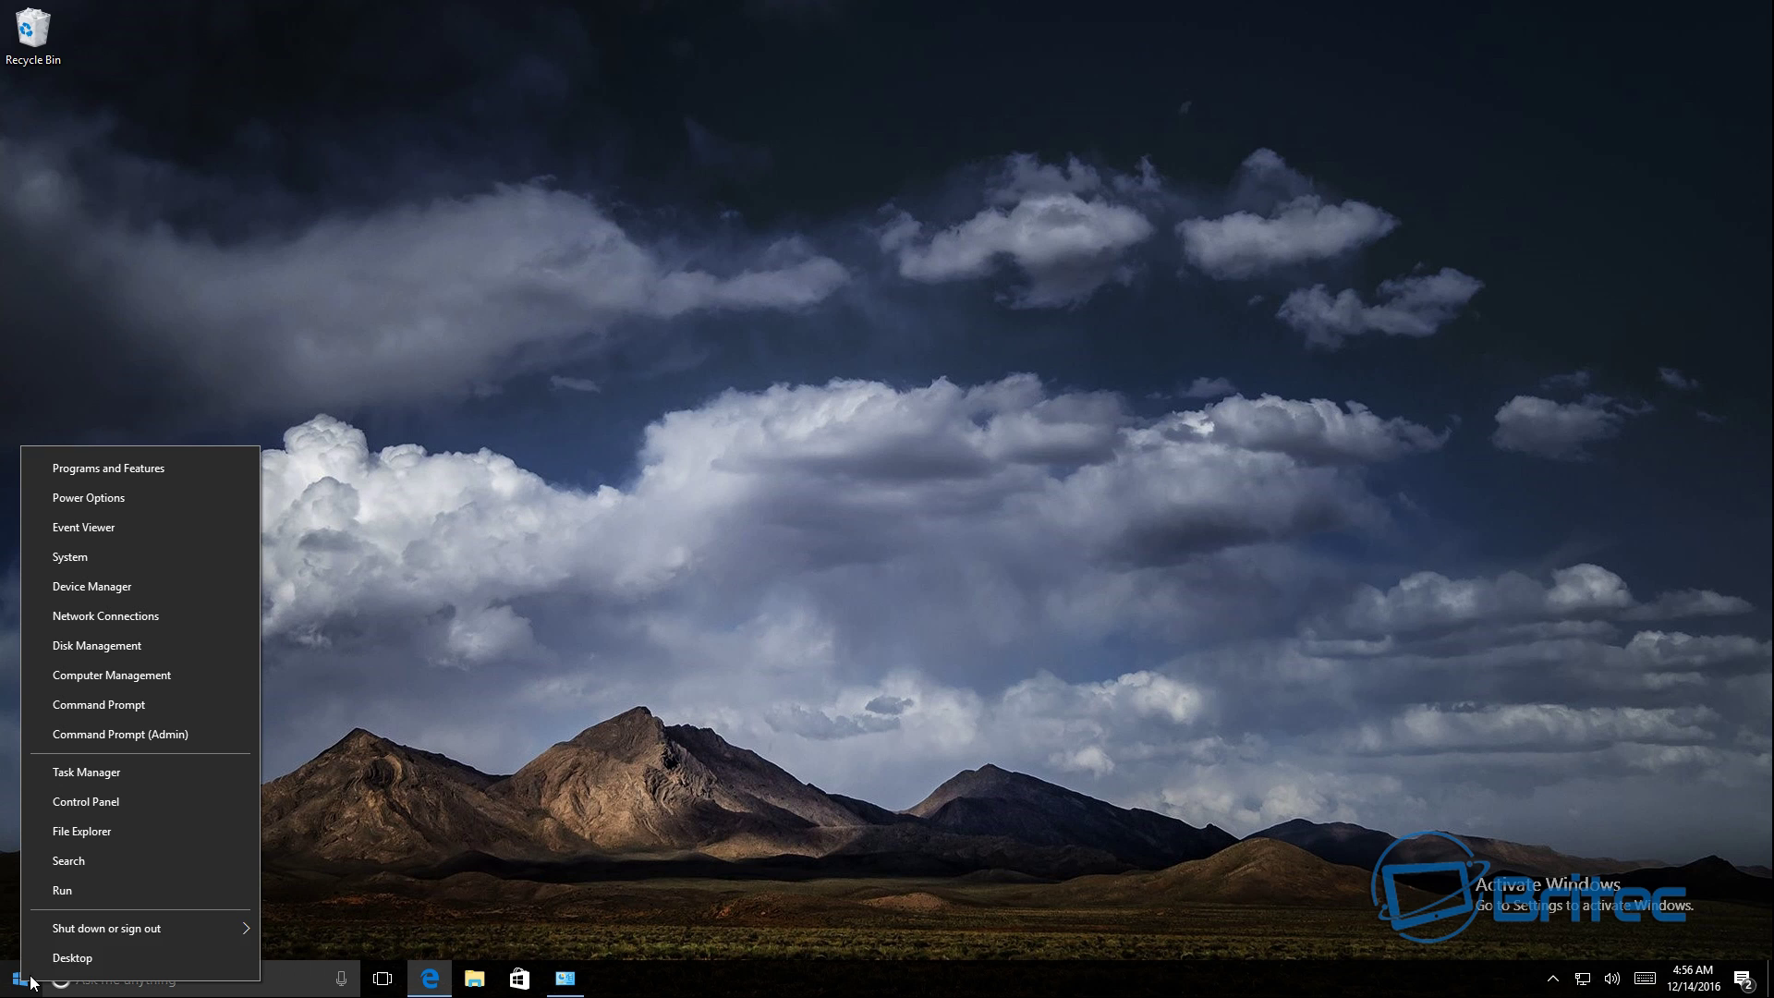
mouse_move(100, 935)
click(332, 919)
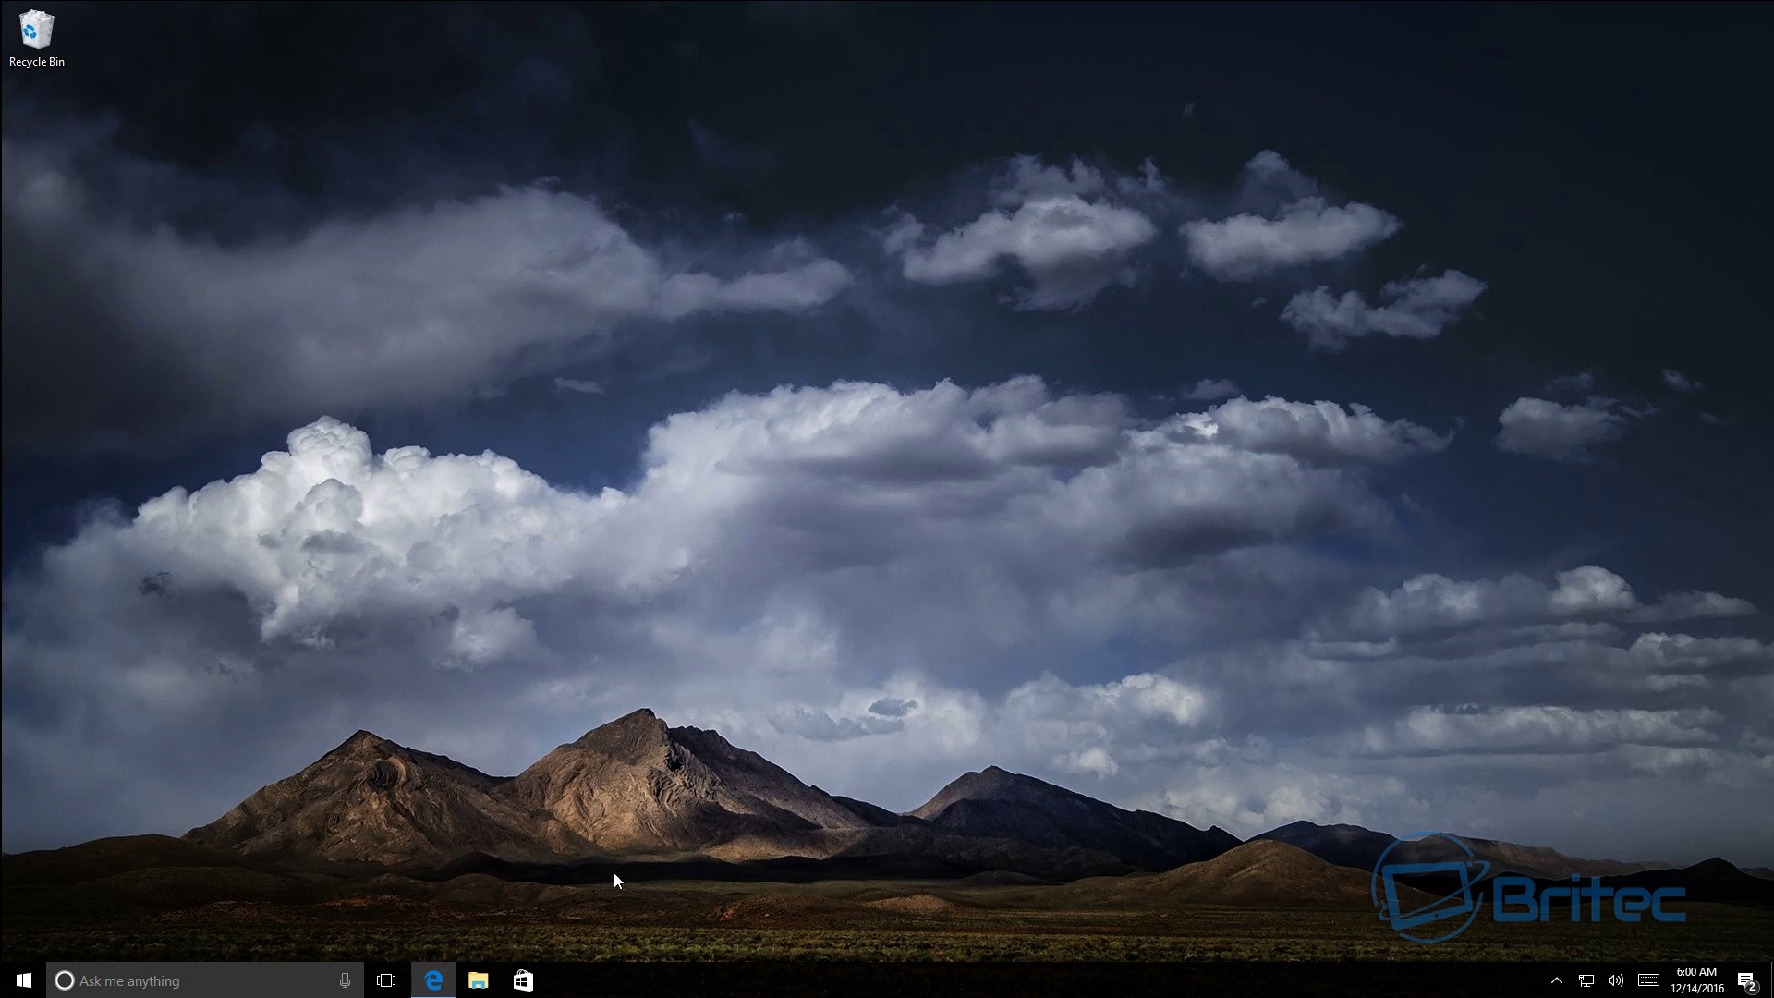
Step: Show This PC in File Explorer to see DVD Drive (D:) ESD-ISO
click(478, 979)
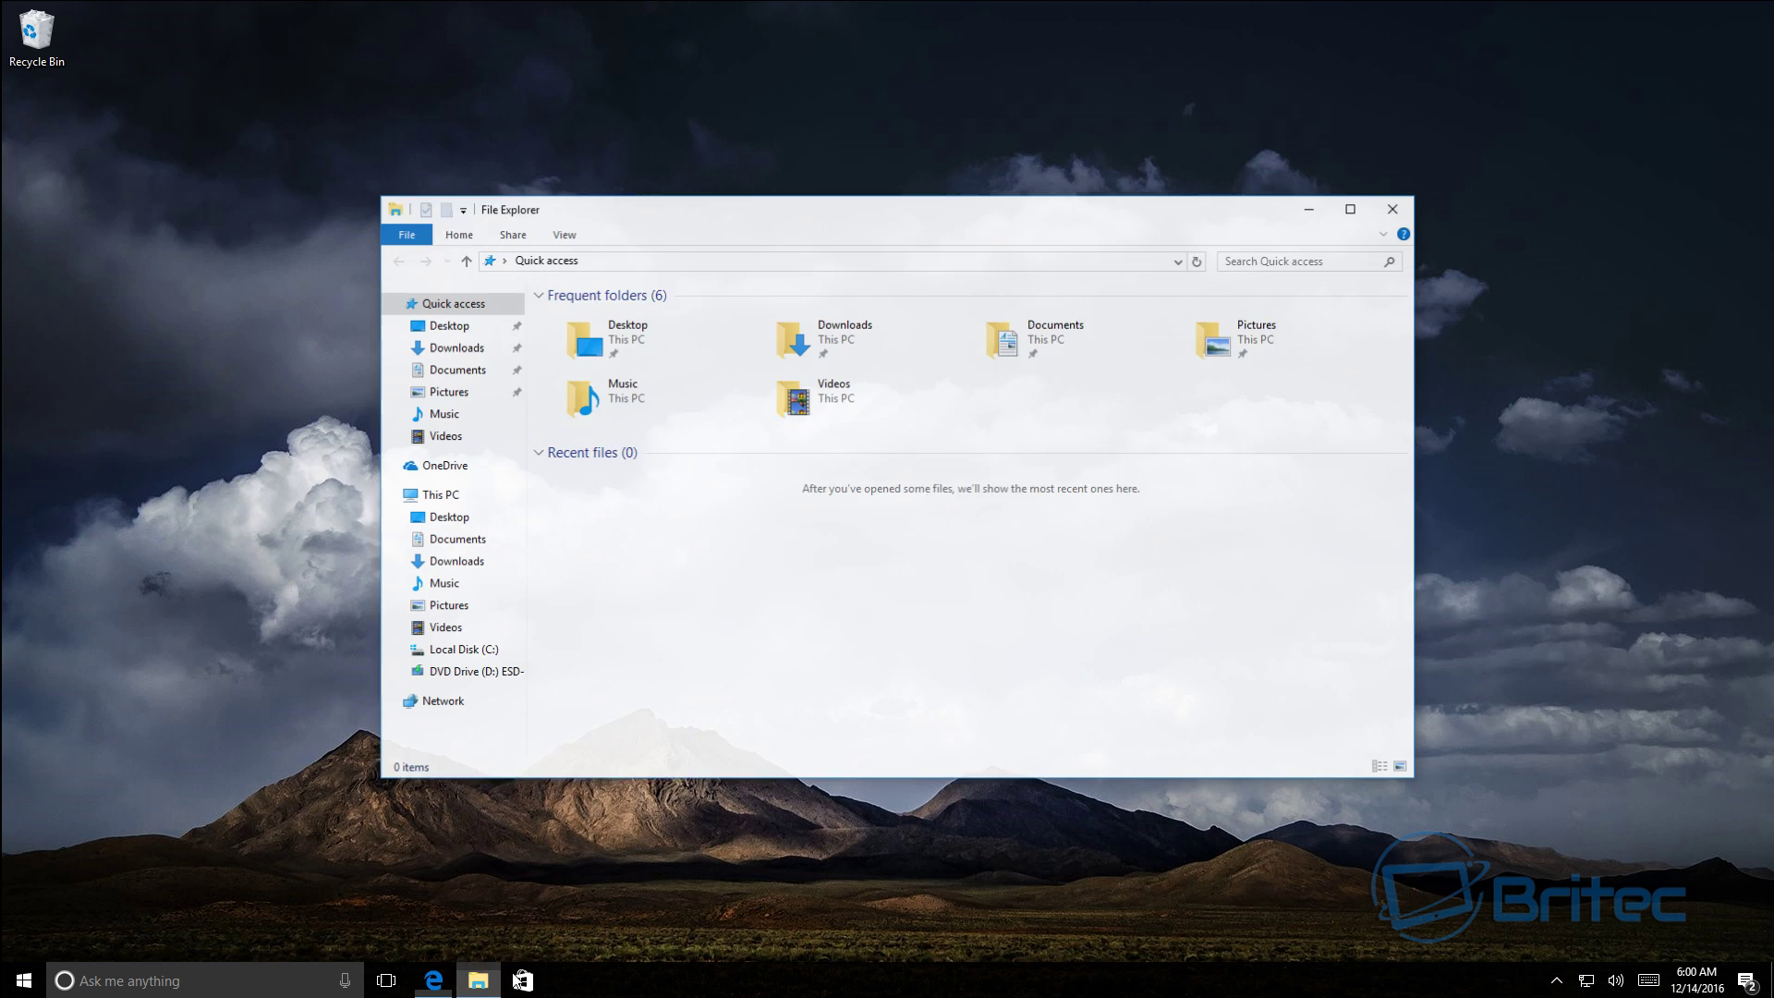
click(439, 495)
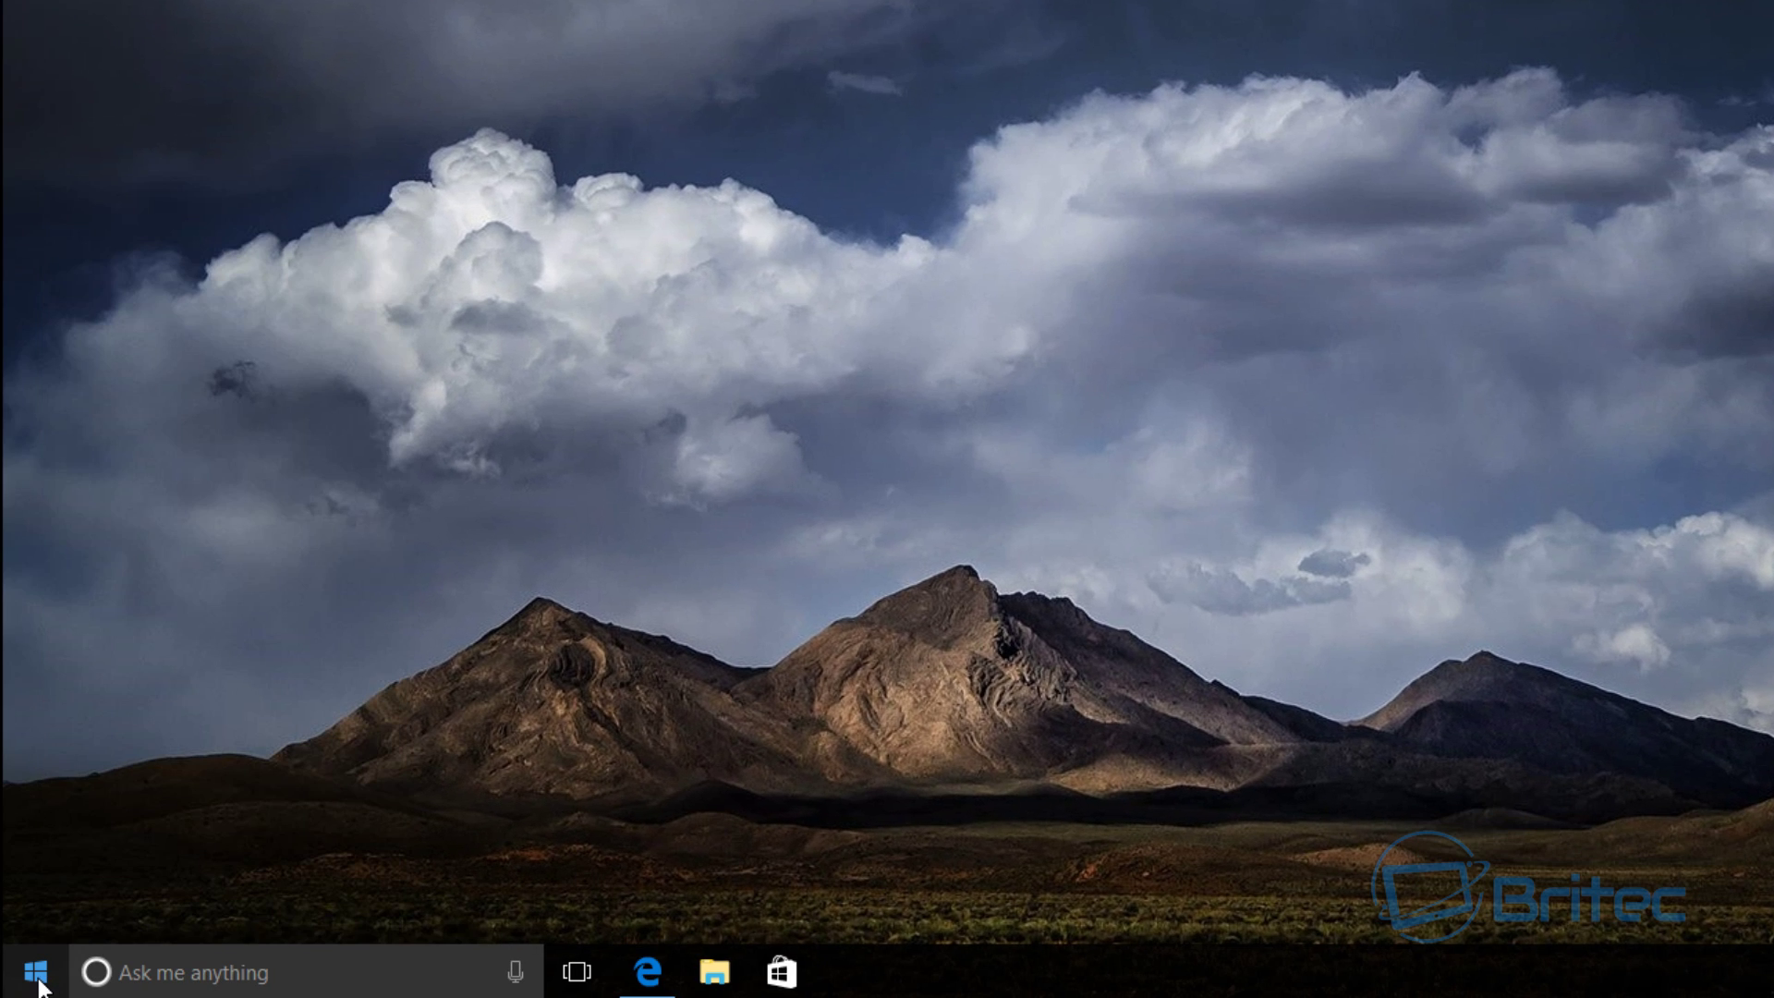
Step: Run Dism /online /enable-feature for NetFX3 with source D:\sources\sxs in an elevated Command Prompt
right_click(38, 980)
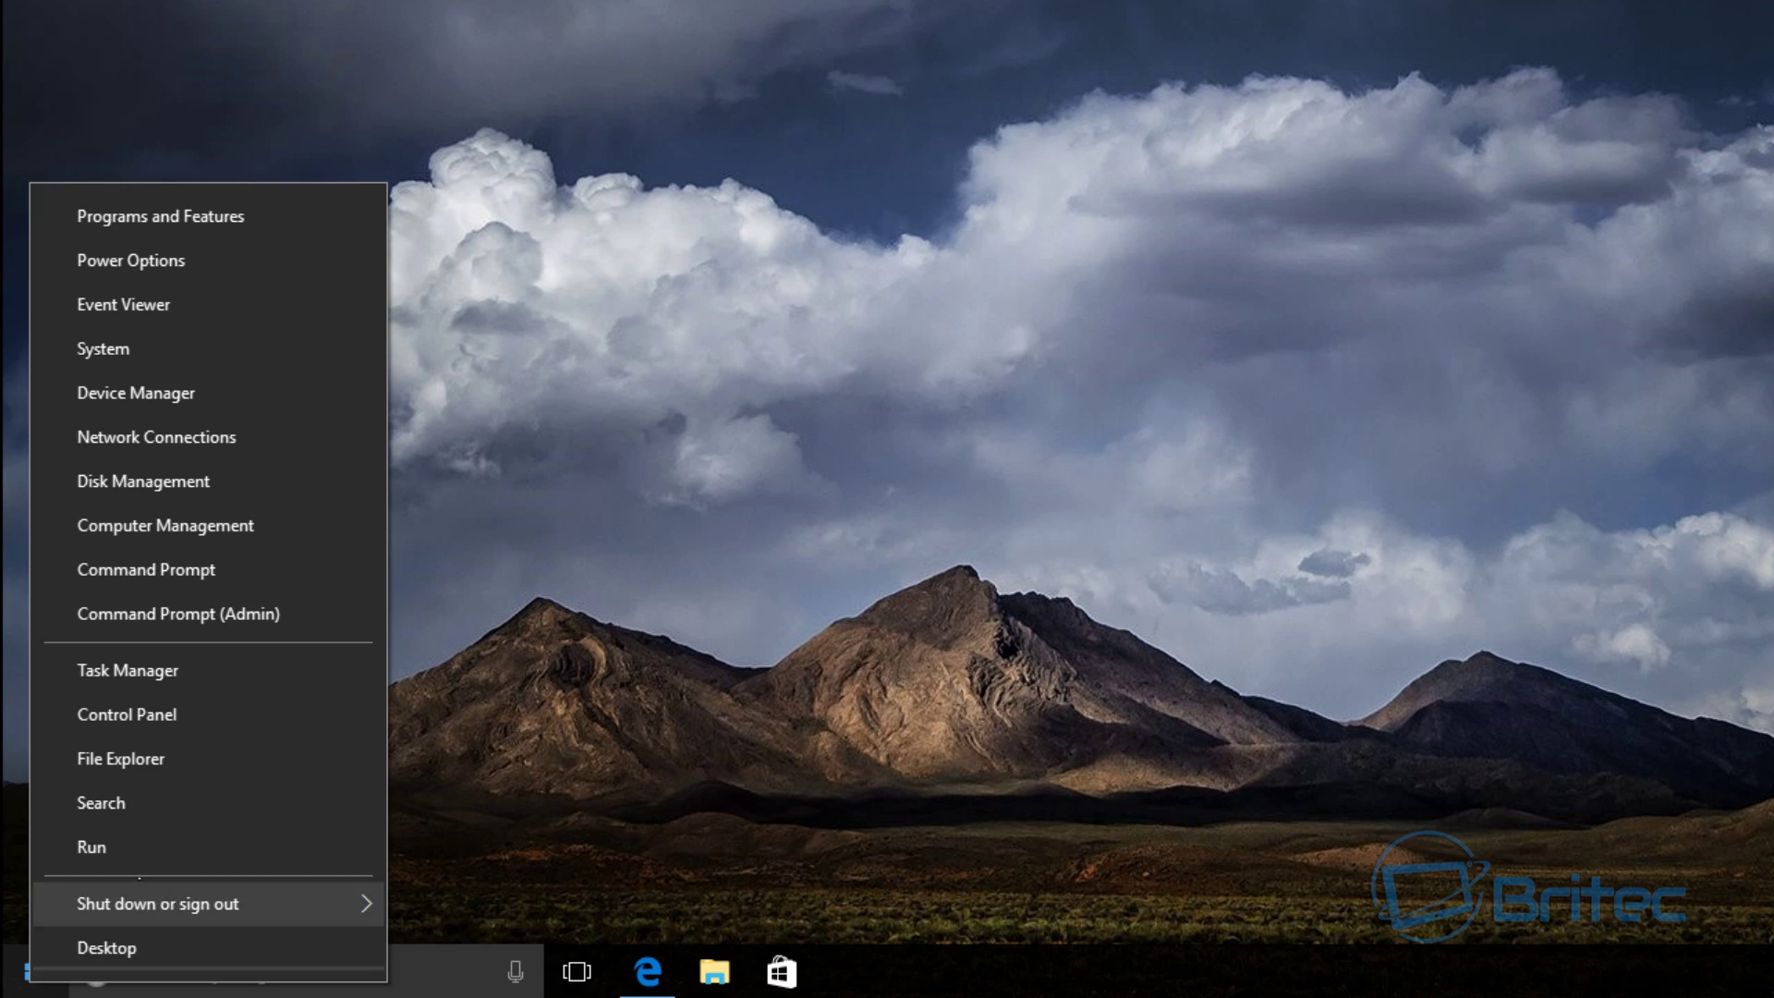
click(216, 617)
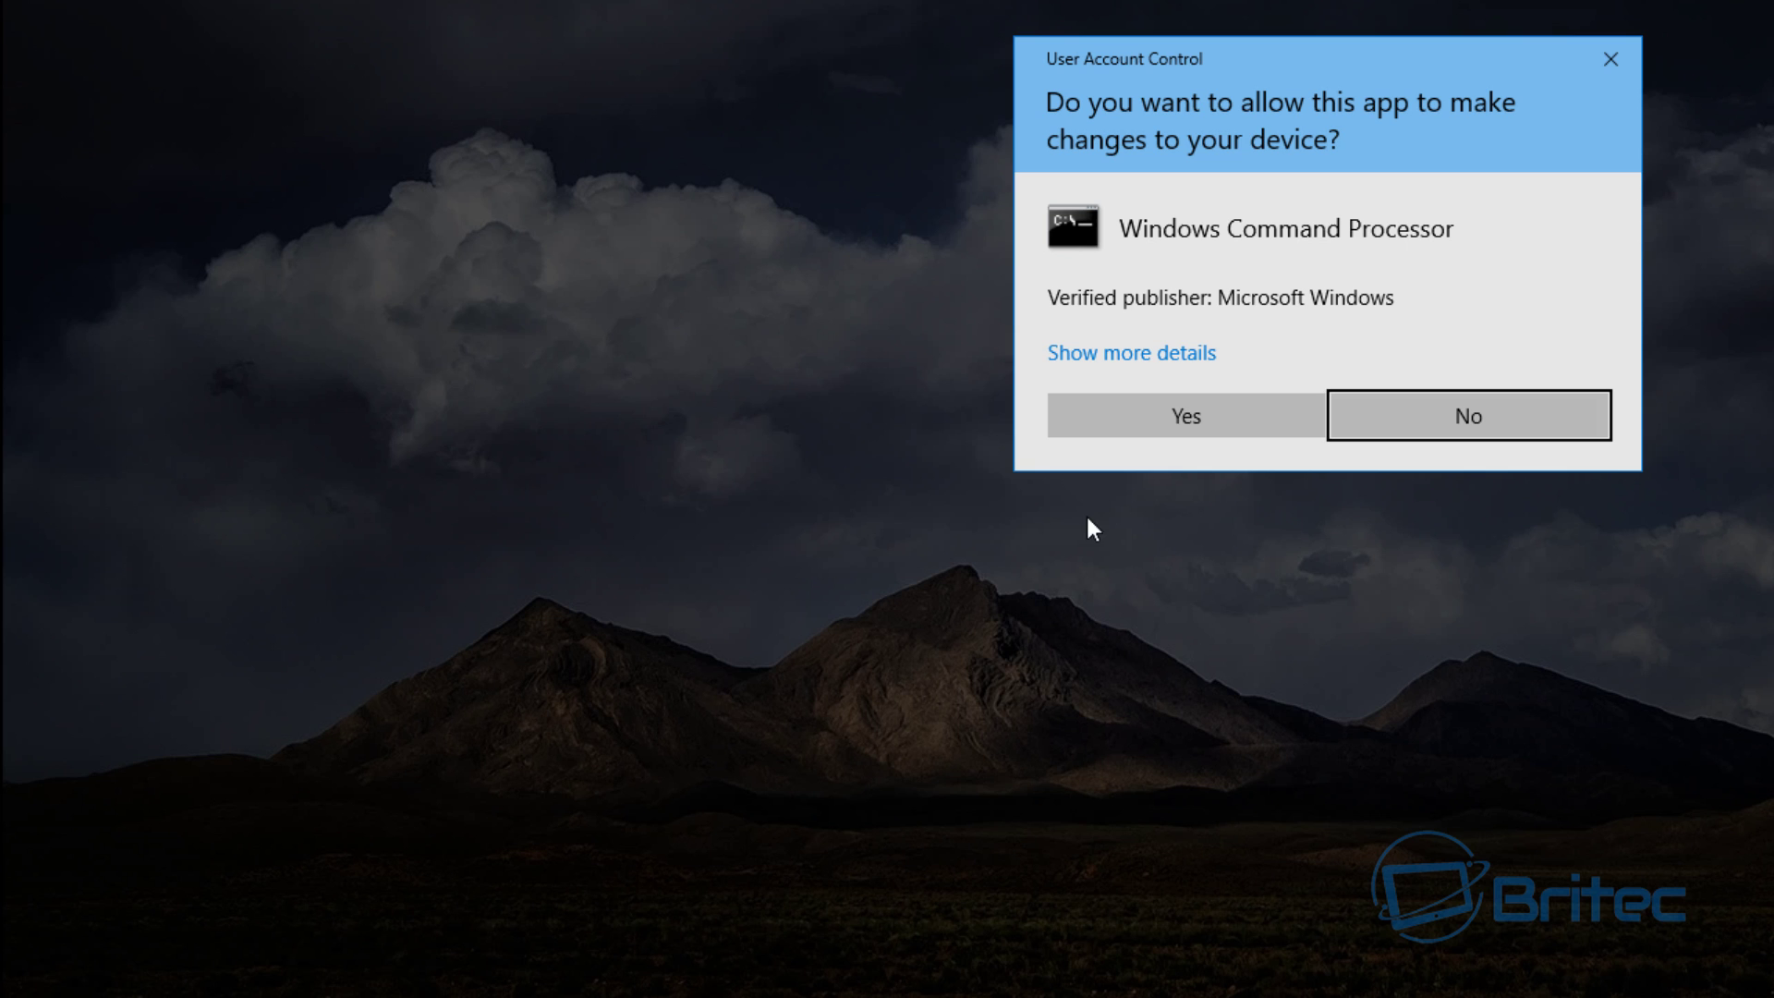
click(1178, 428)
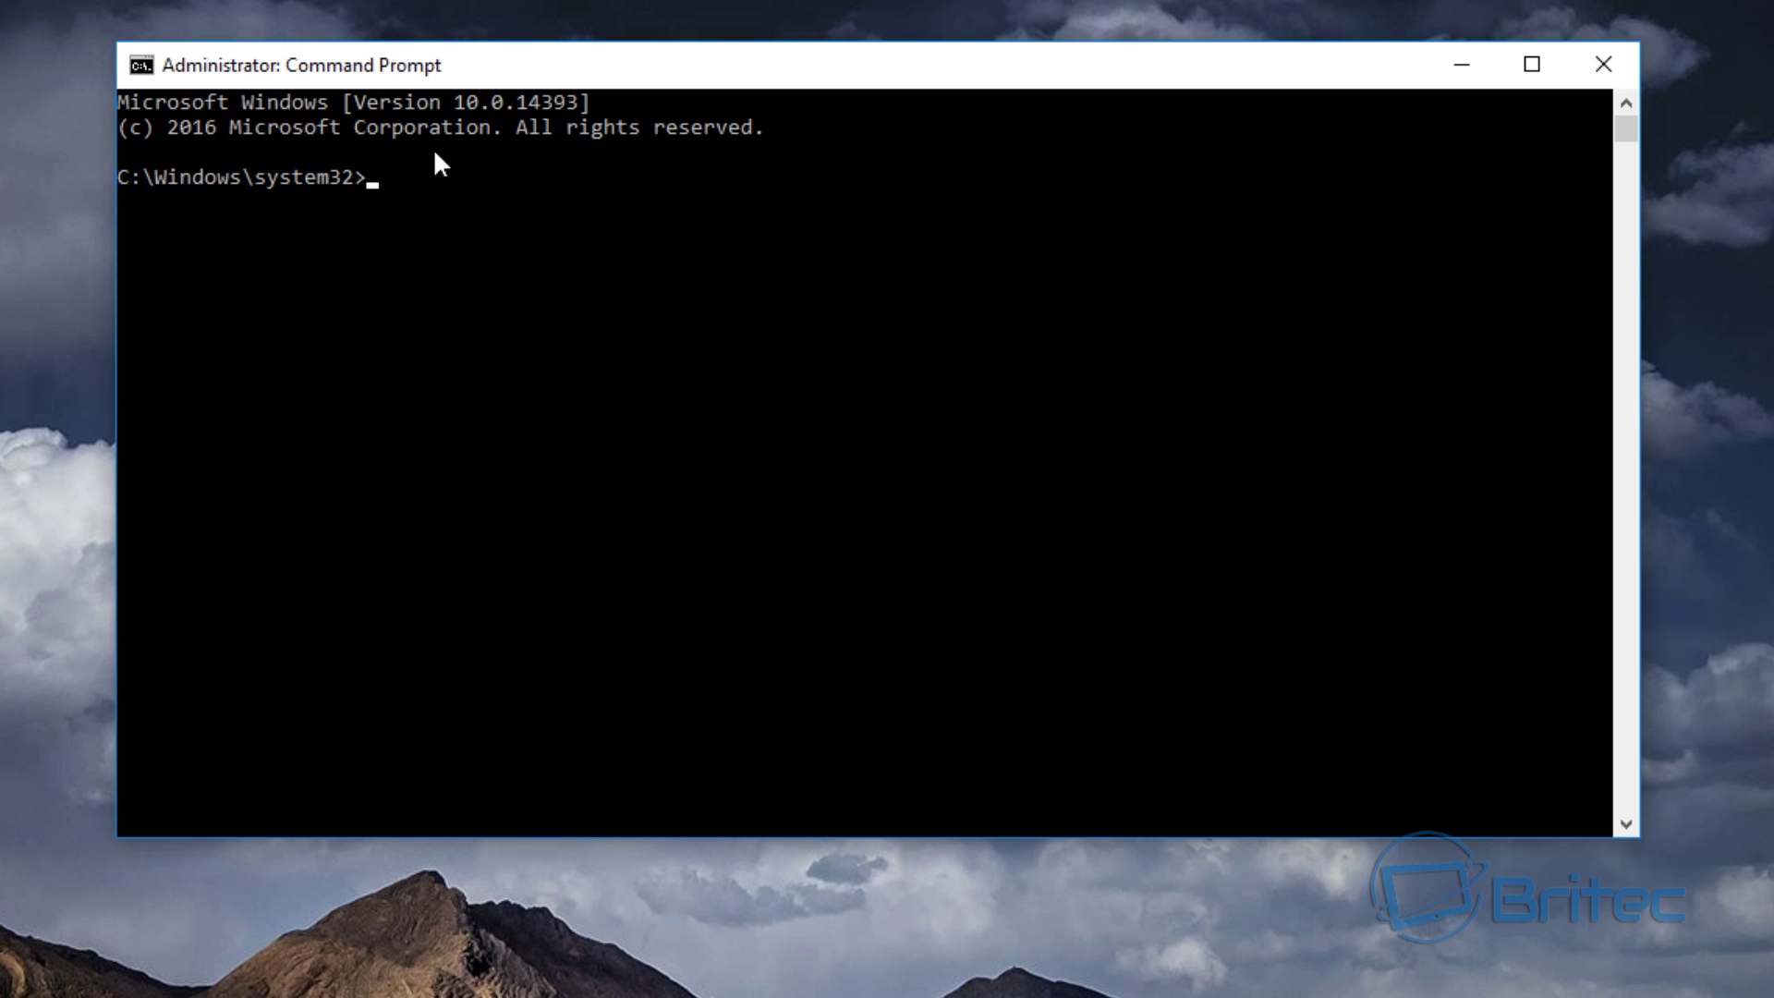
right_click(429, 203)
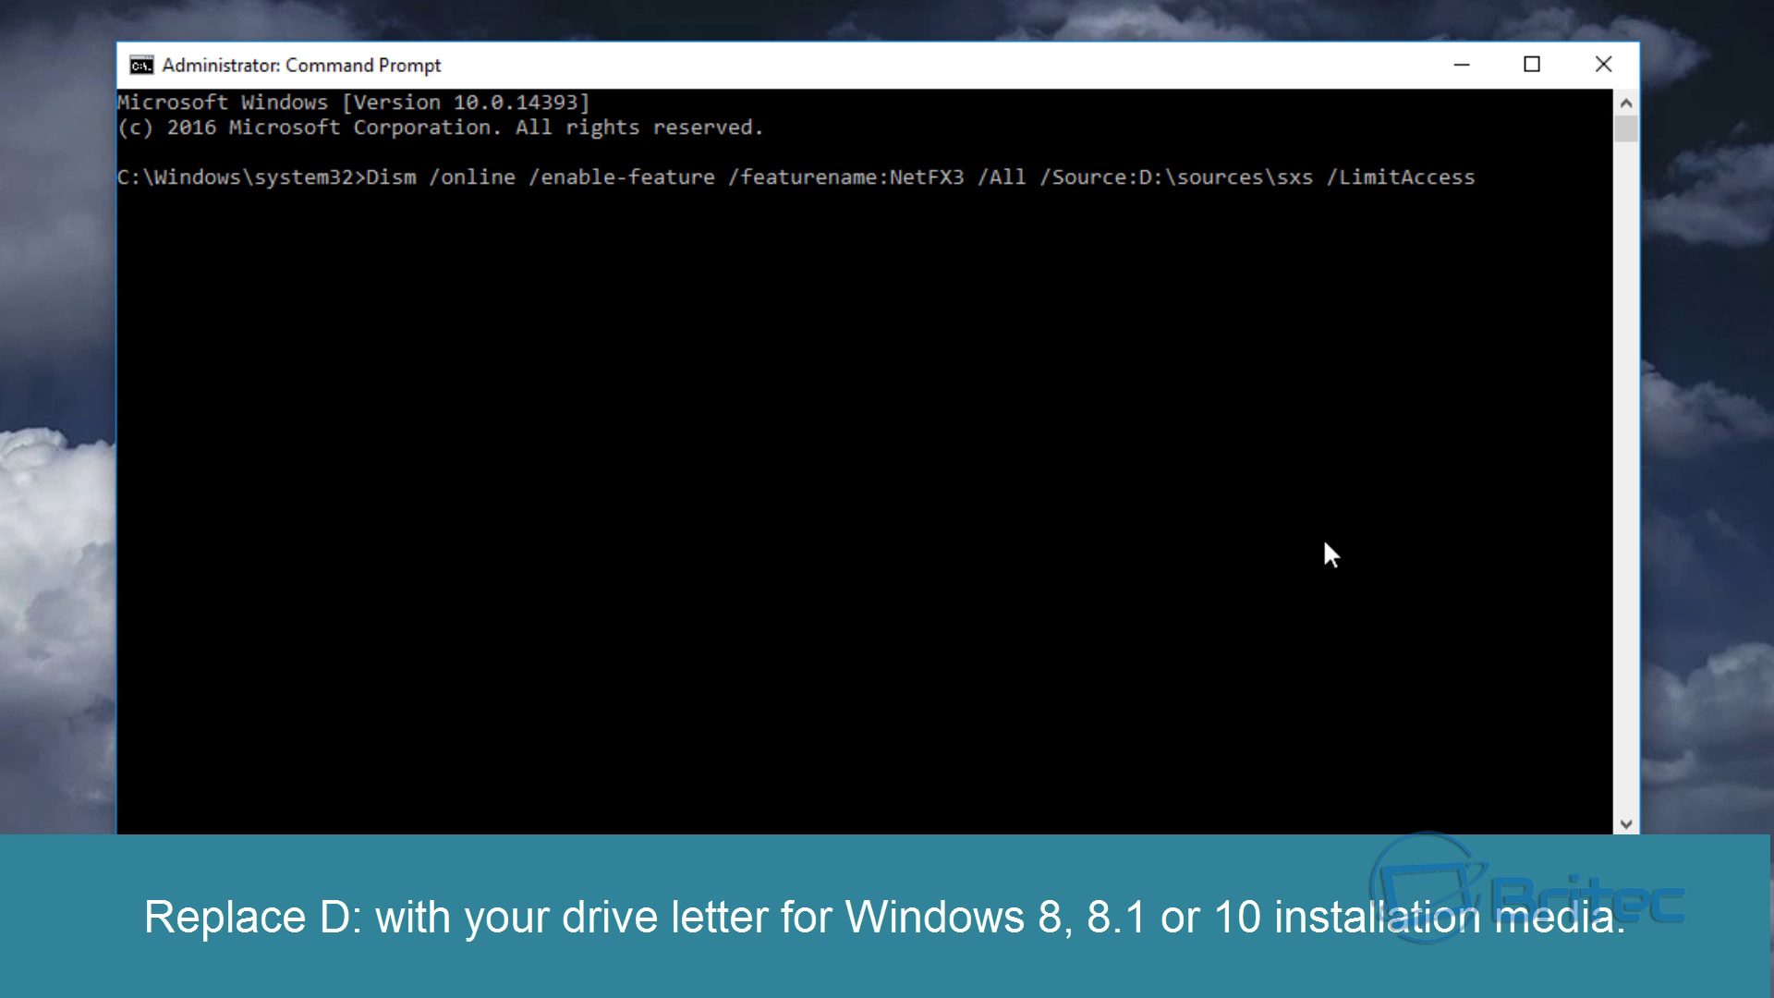
key(Return)
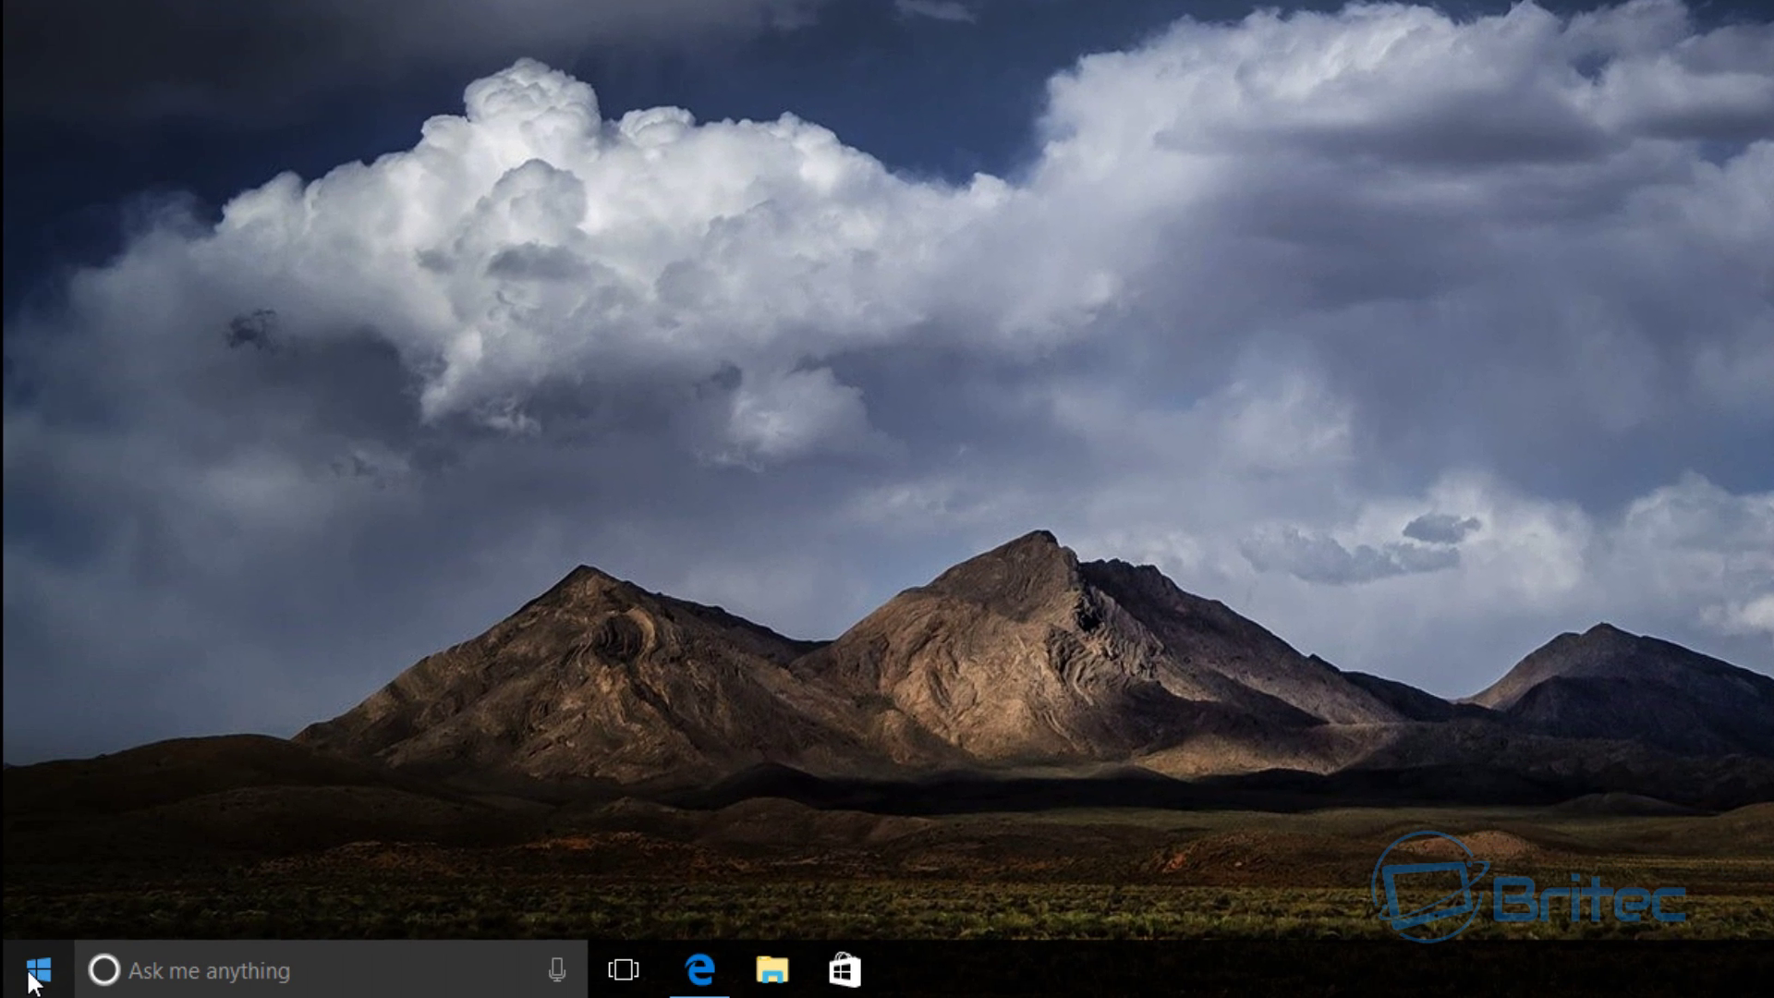
Step: Open File Explorer and browse to the C:\Windows folder
right_click(30, 974)
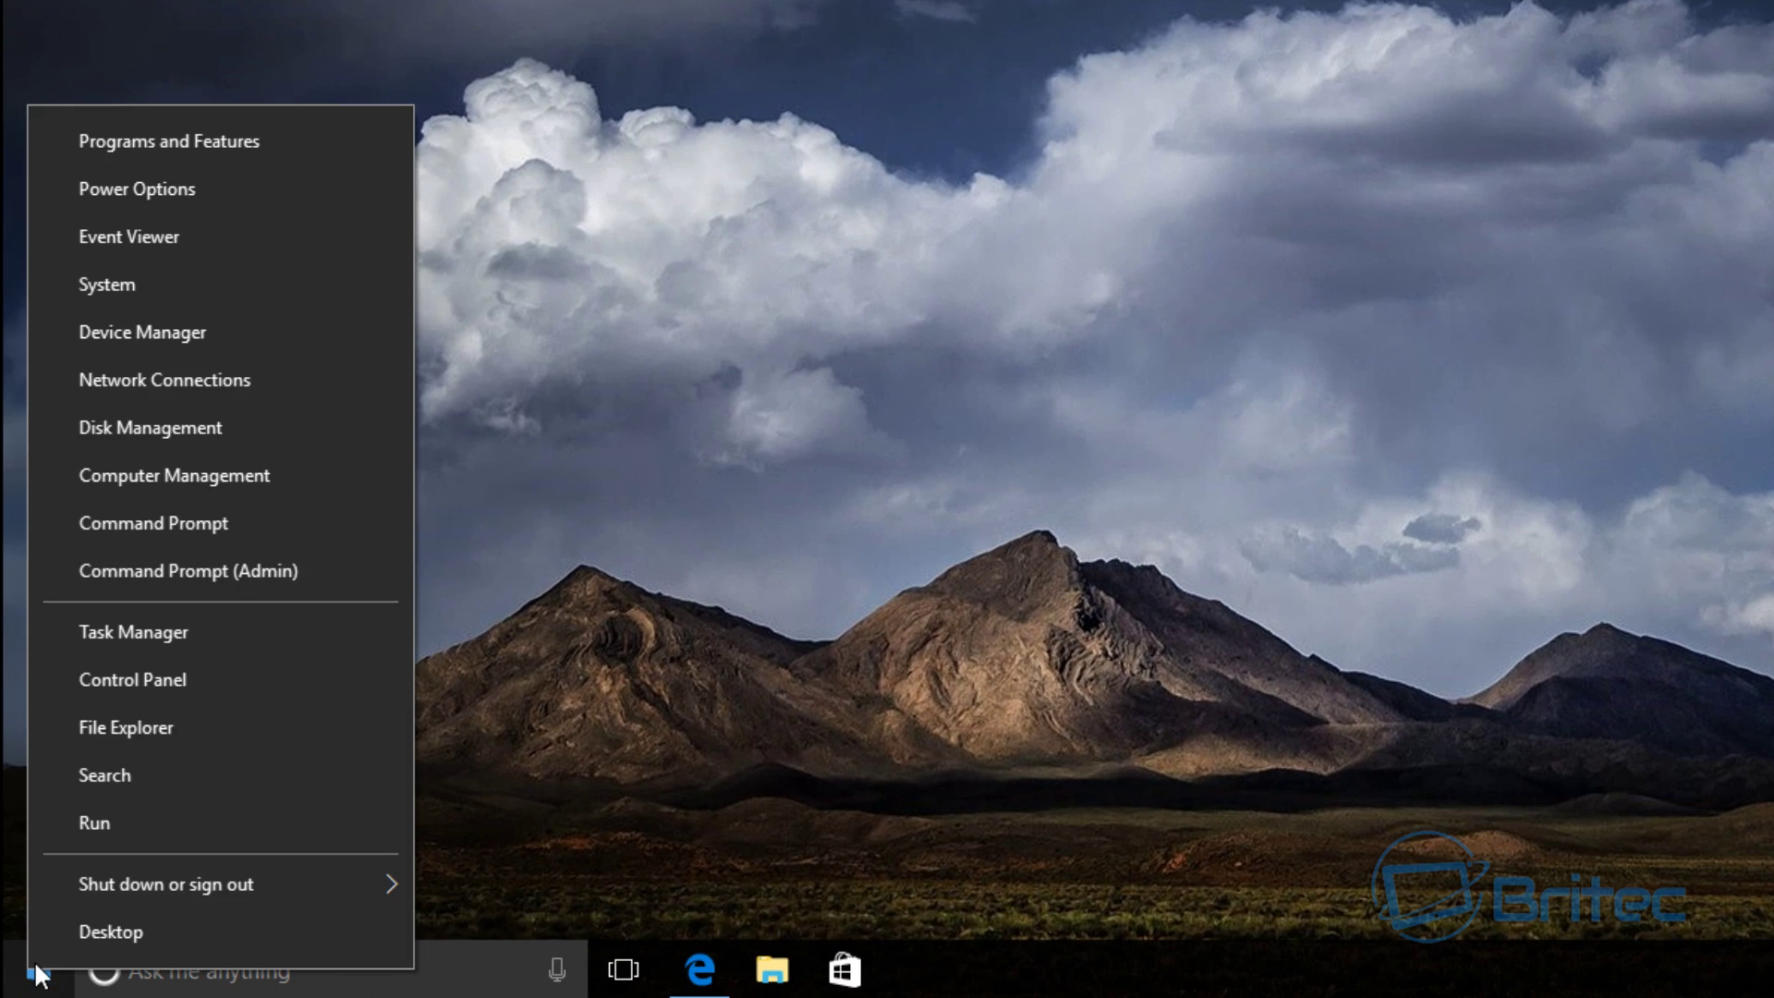
click(158, 728)
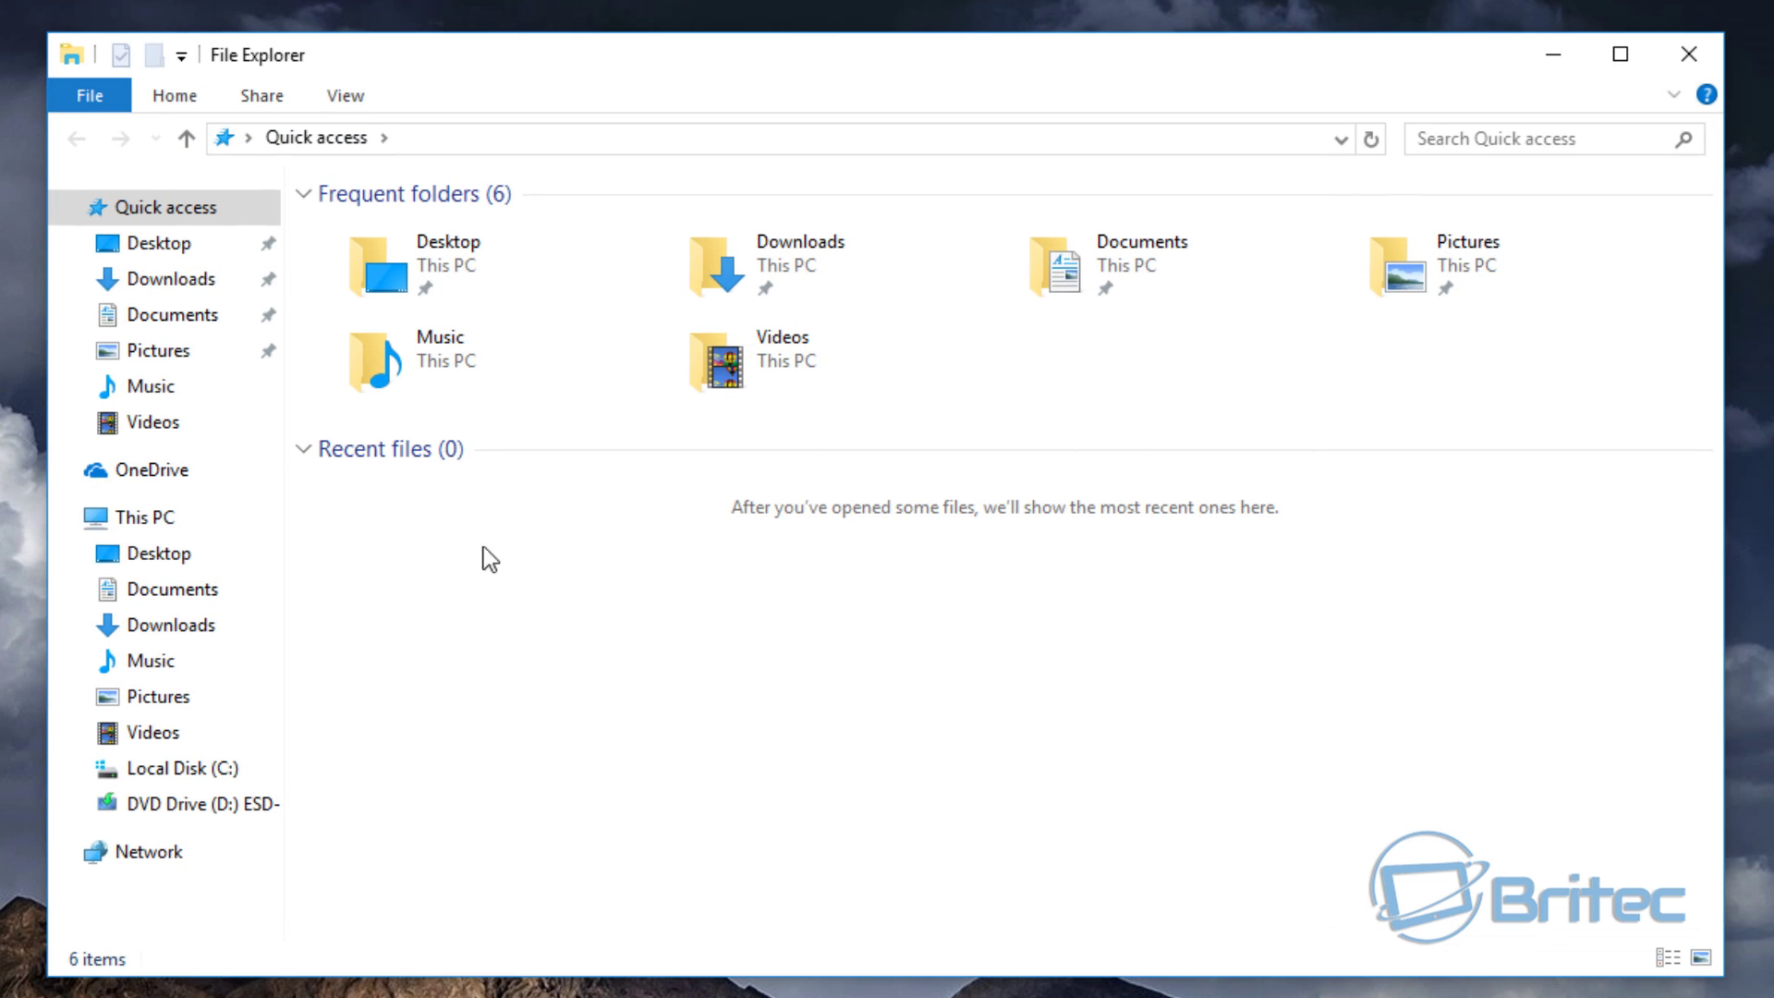
click(171, 523)
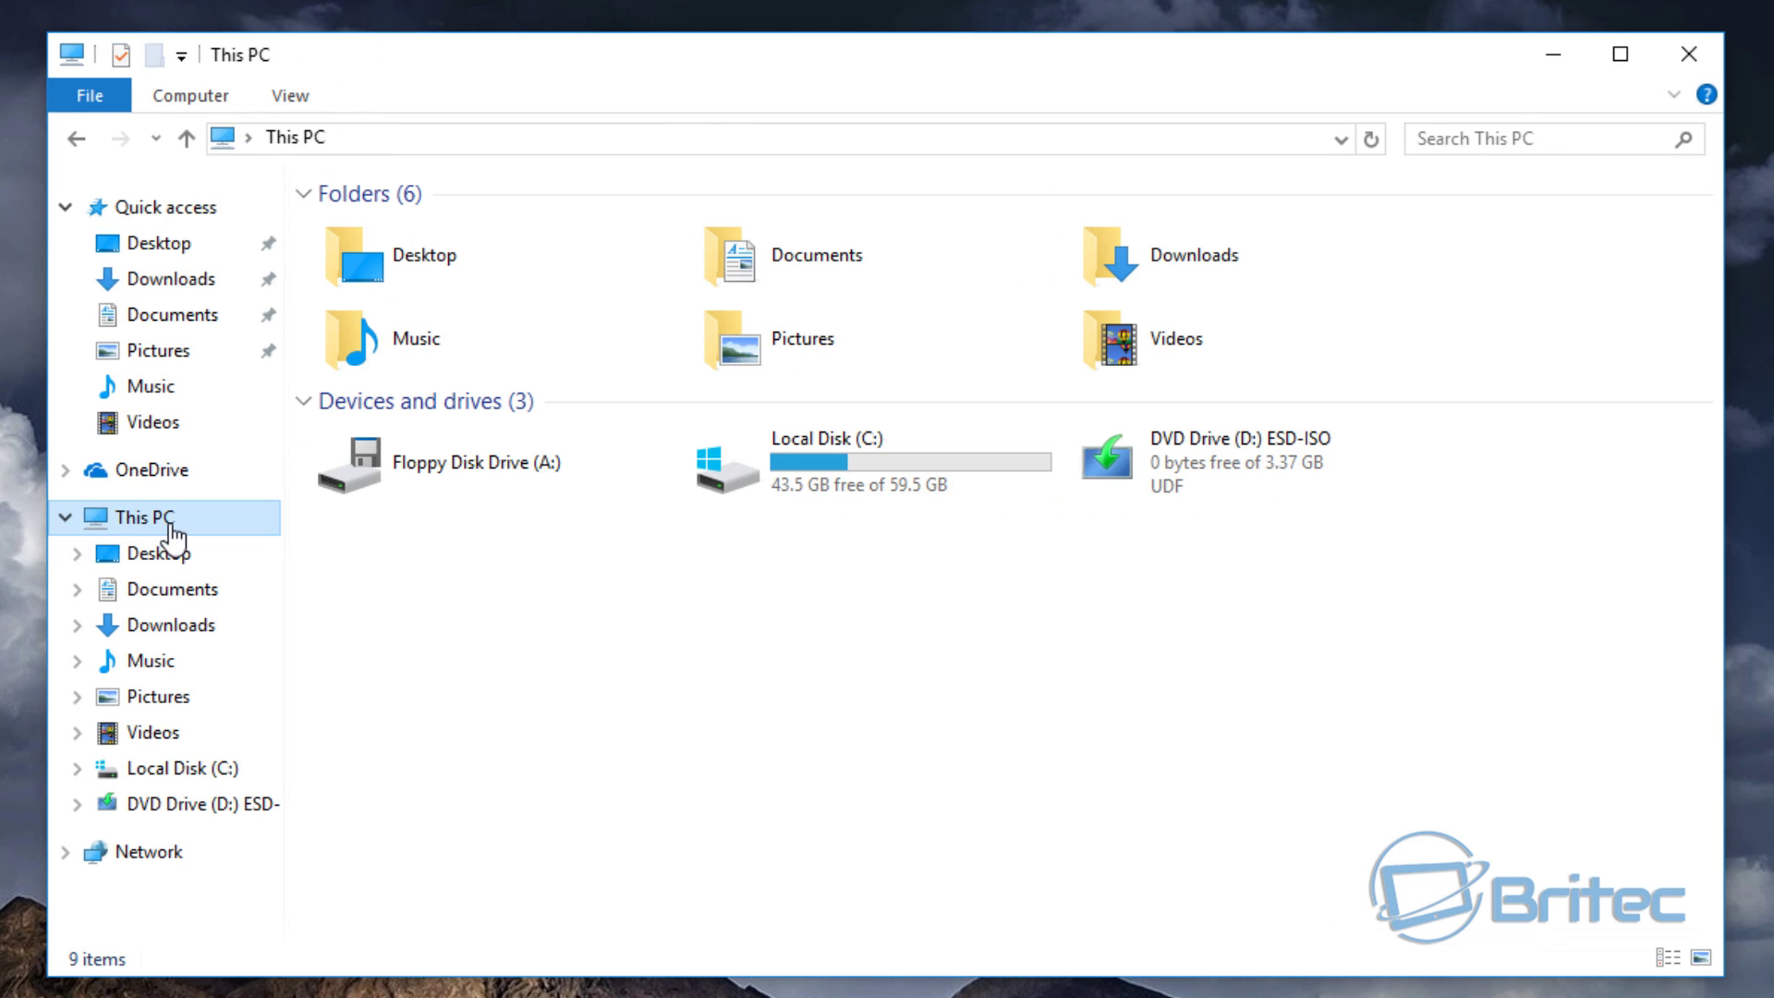
double_click(849, 480)
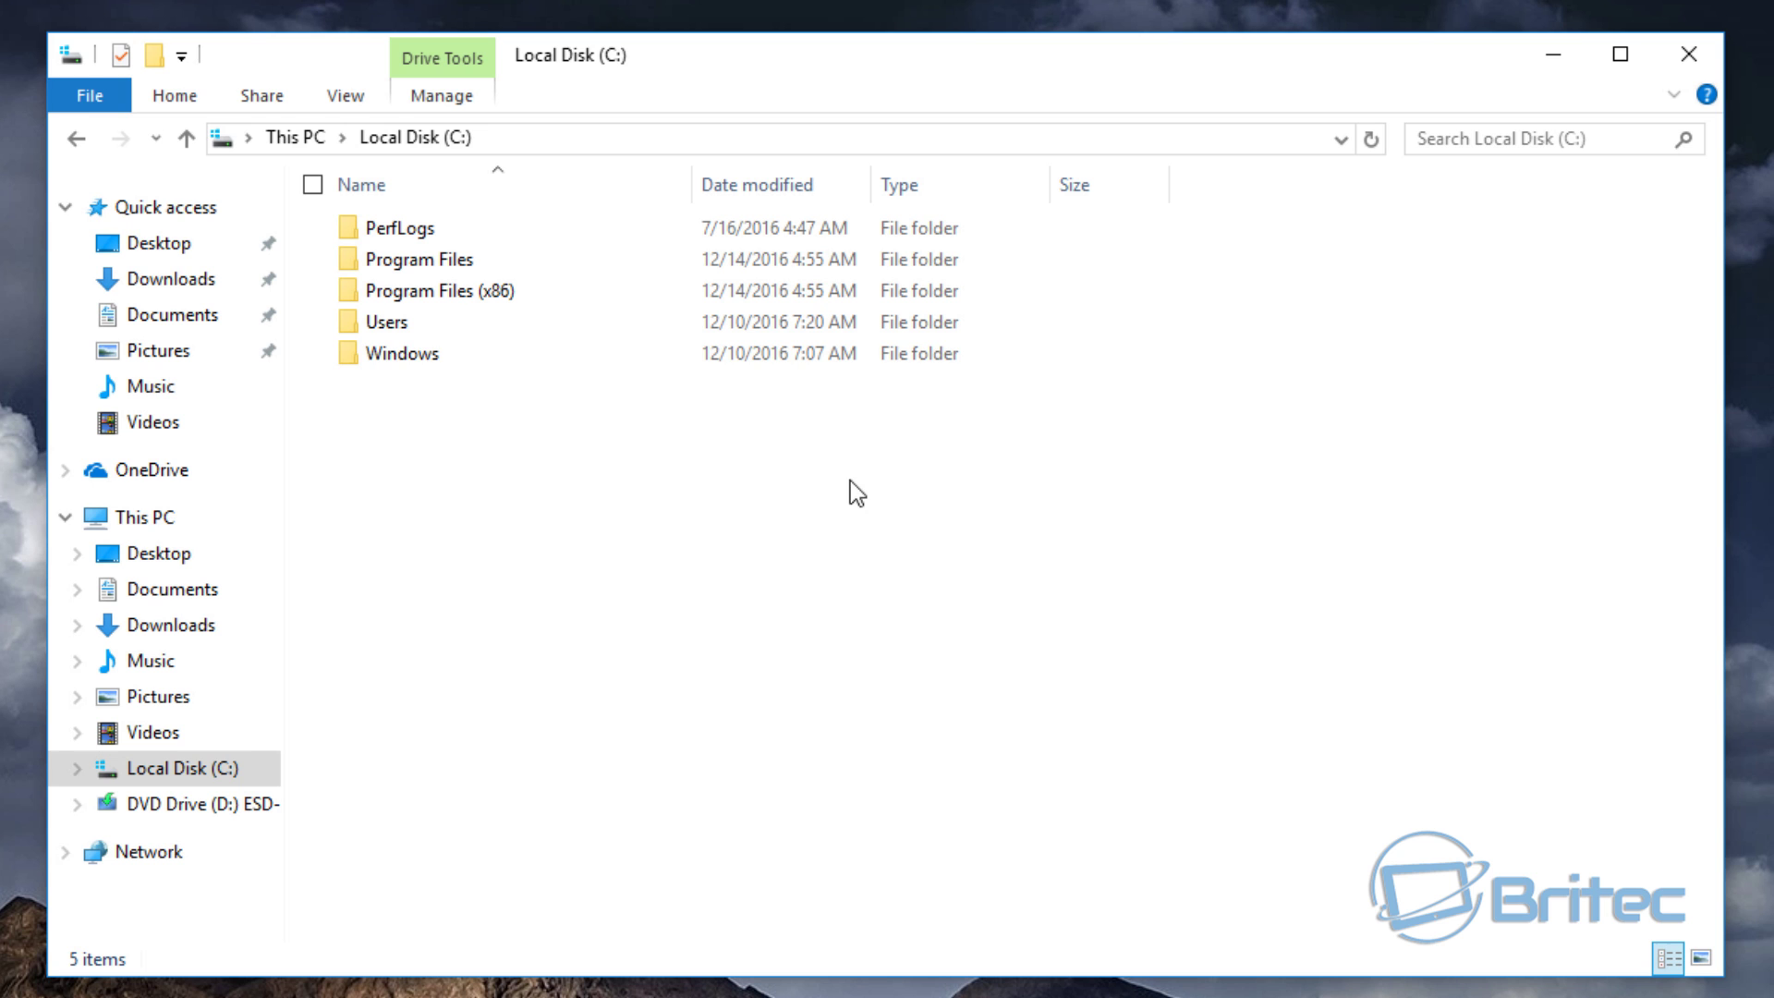
double_click(407, 355)
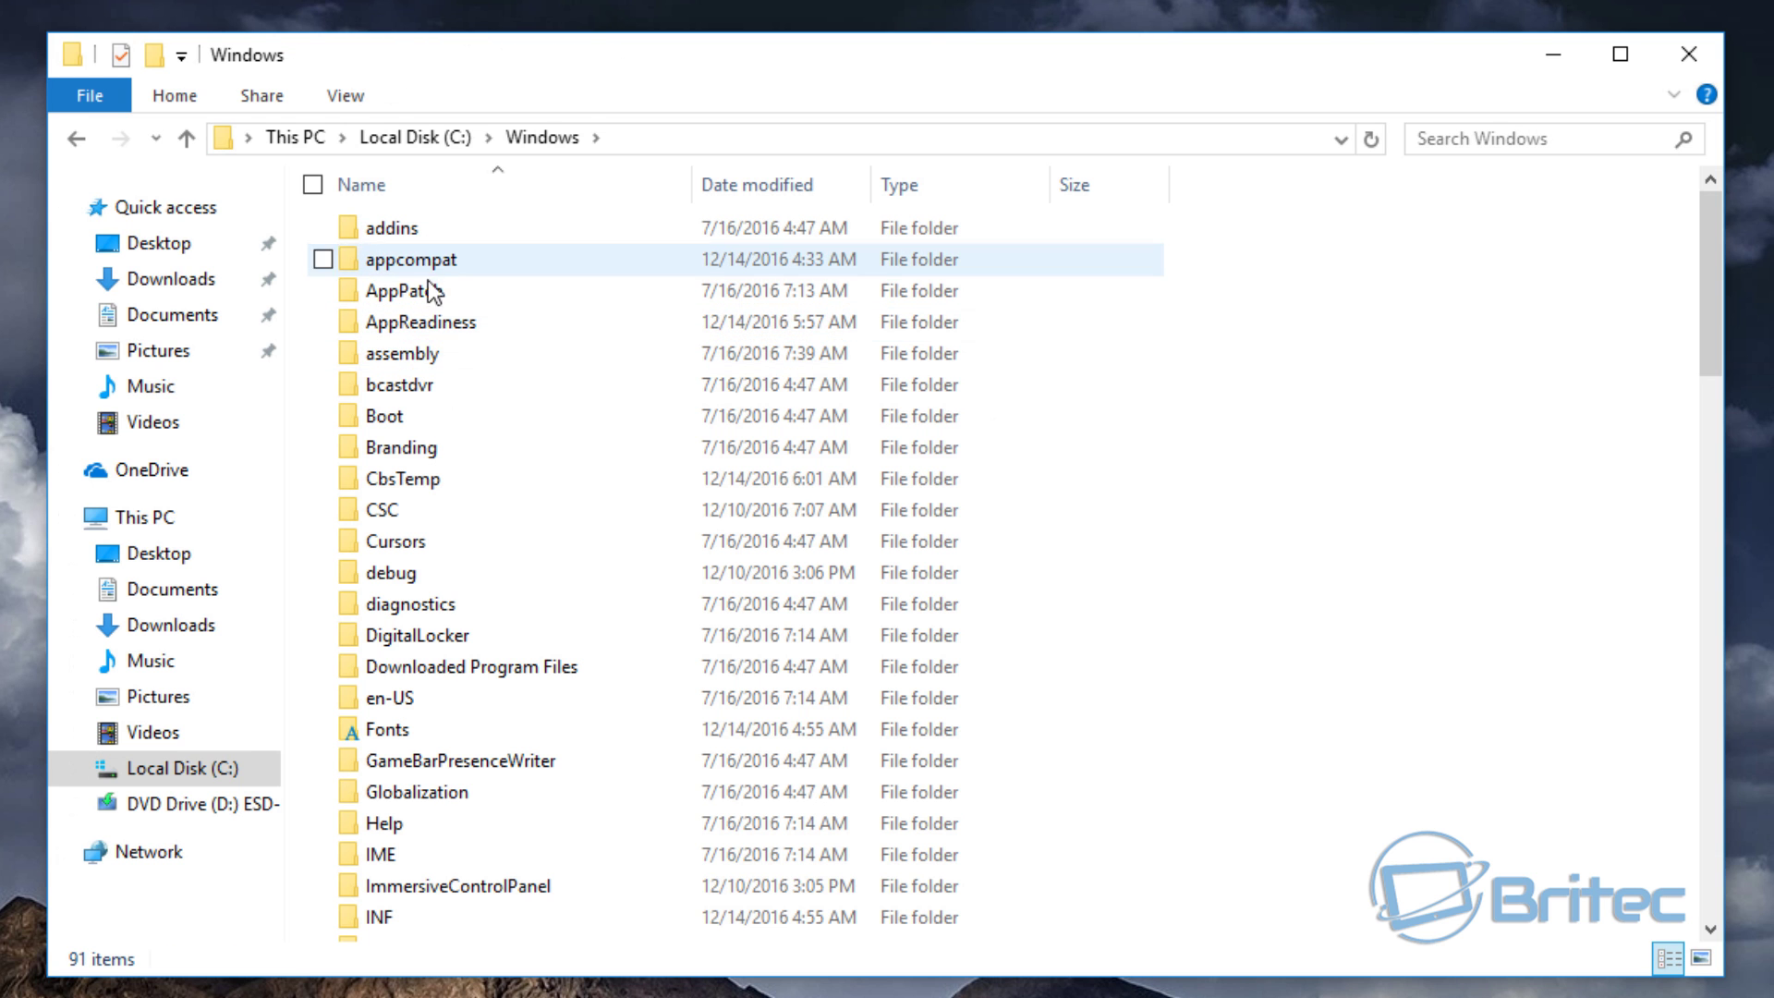
Step: Check for the v3.5 folder in Microsoft.NET\Framework, then in Framework64
scroll(417, 781, down, 6)
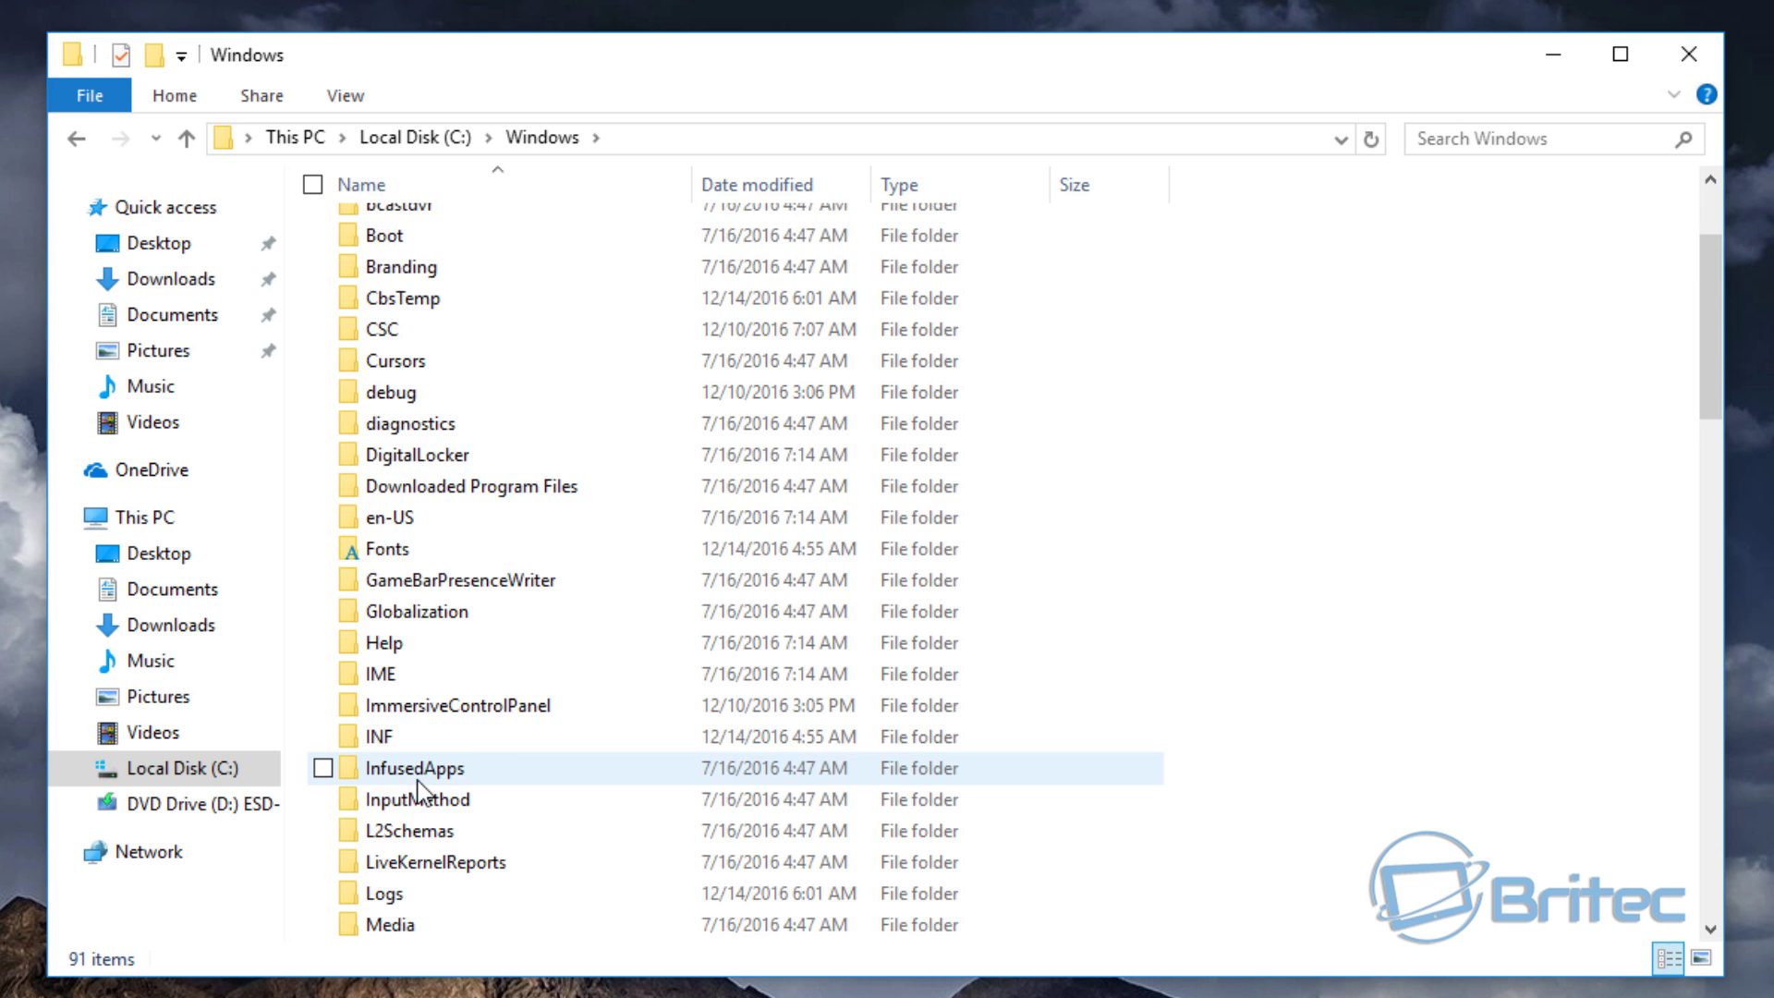
scroll(452, 788, down, 5)
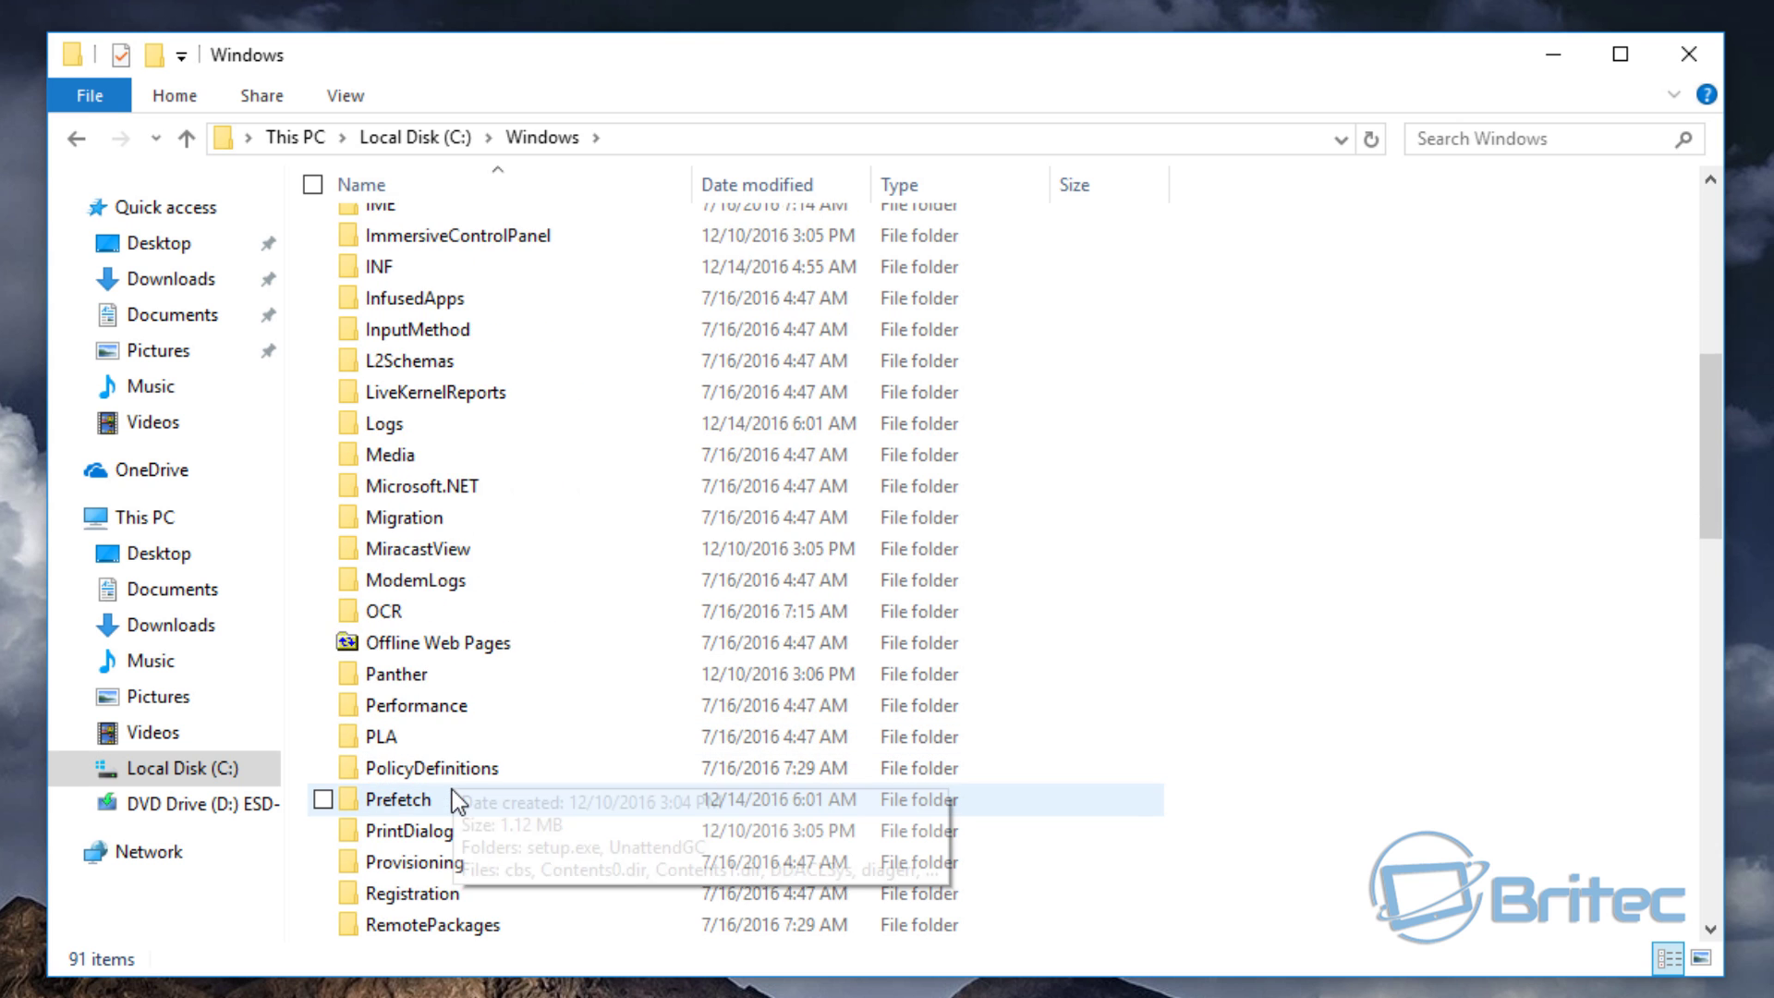
scroll(451, 785, up, 5)
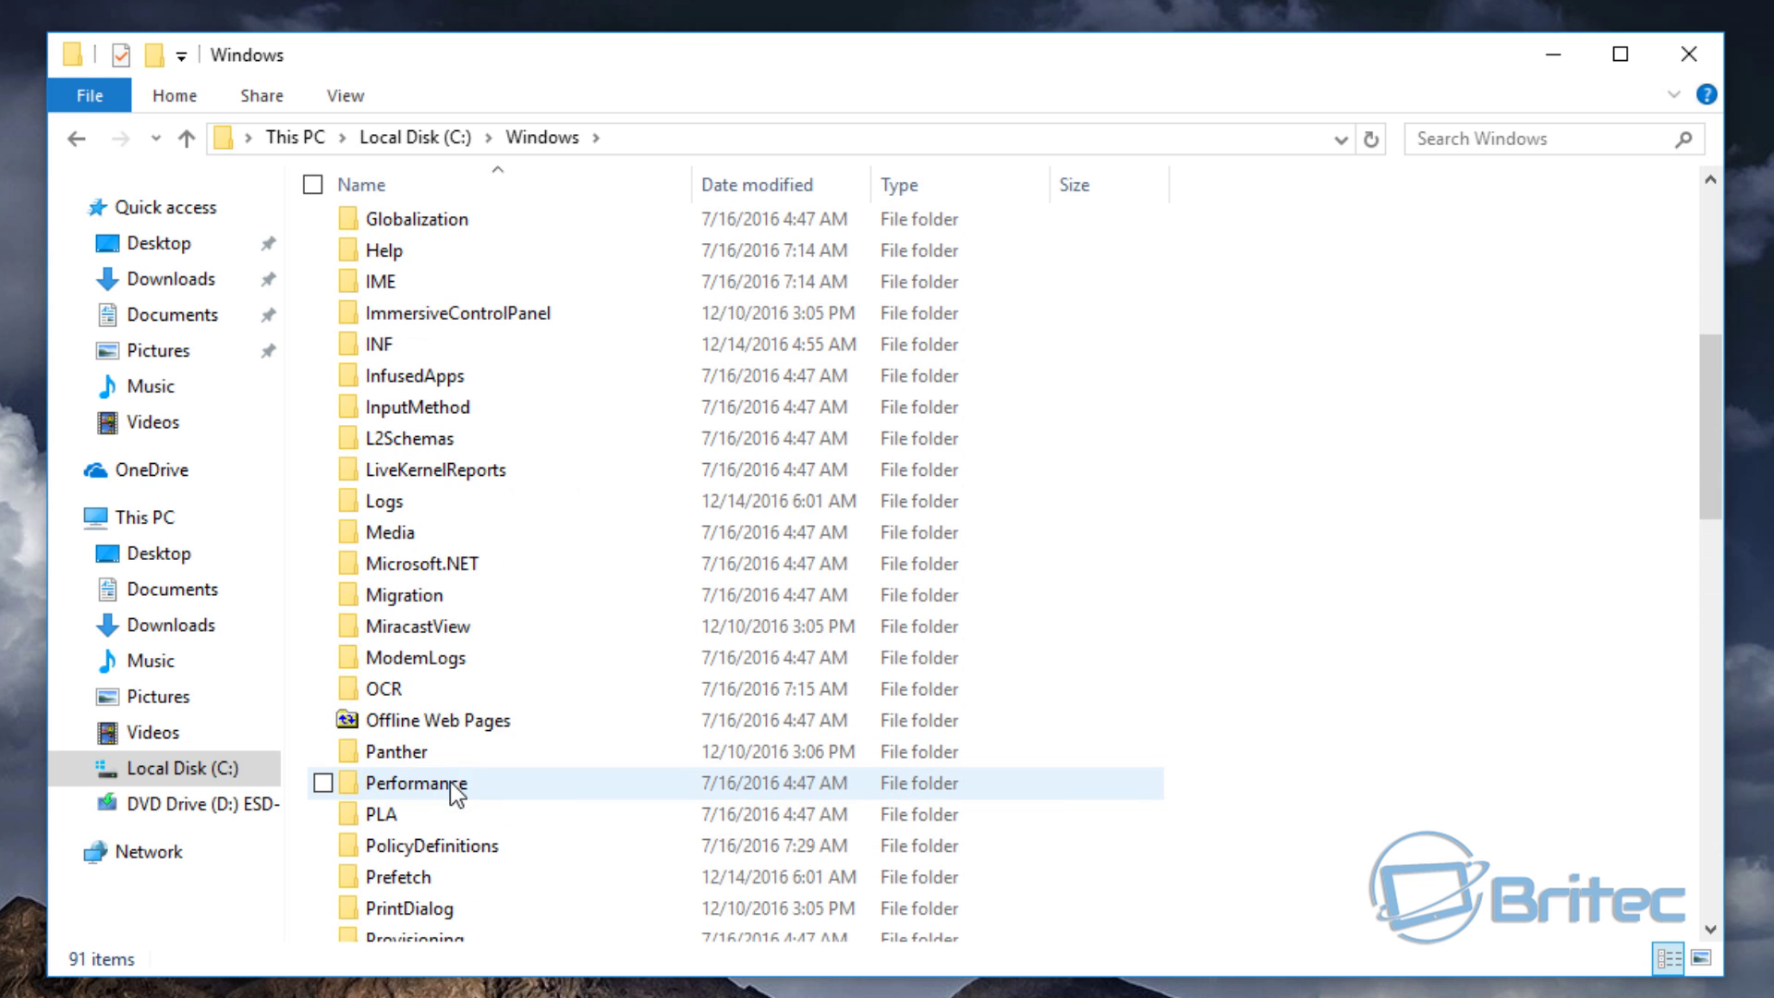
double_click(408, 563)
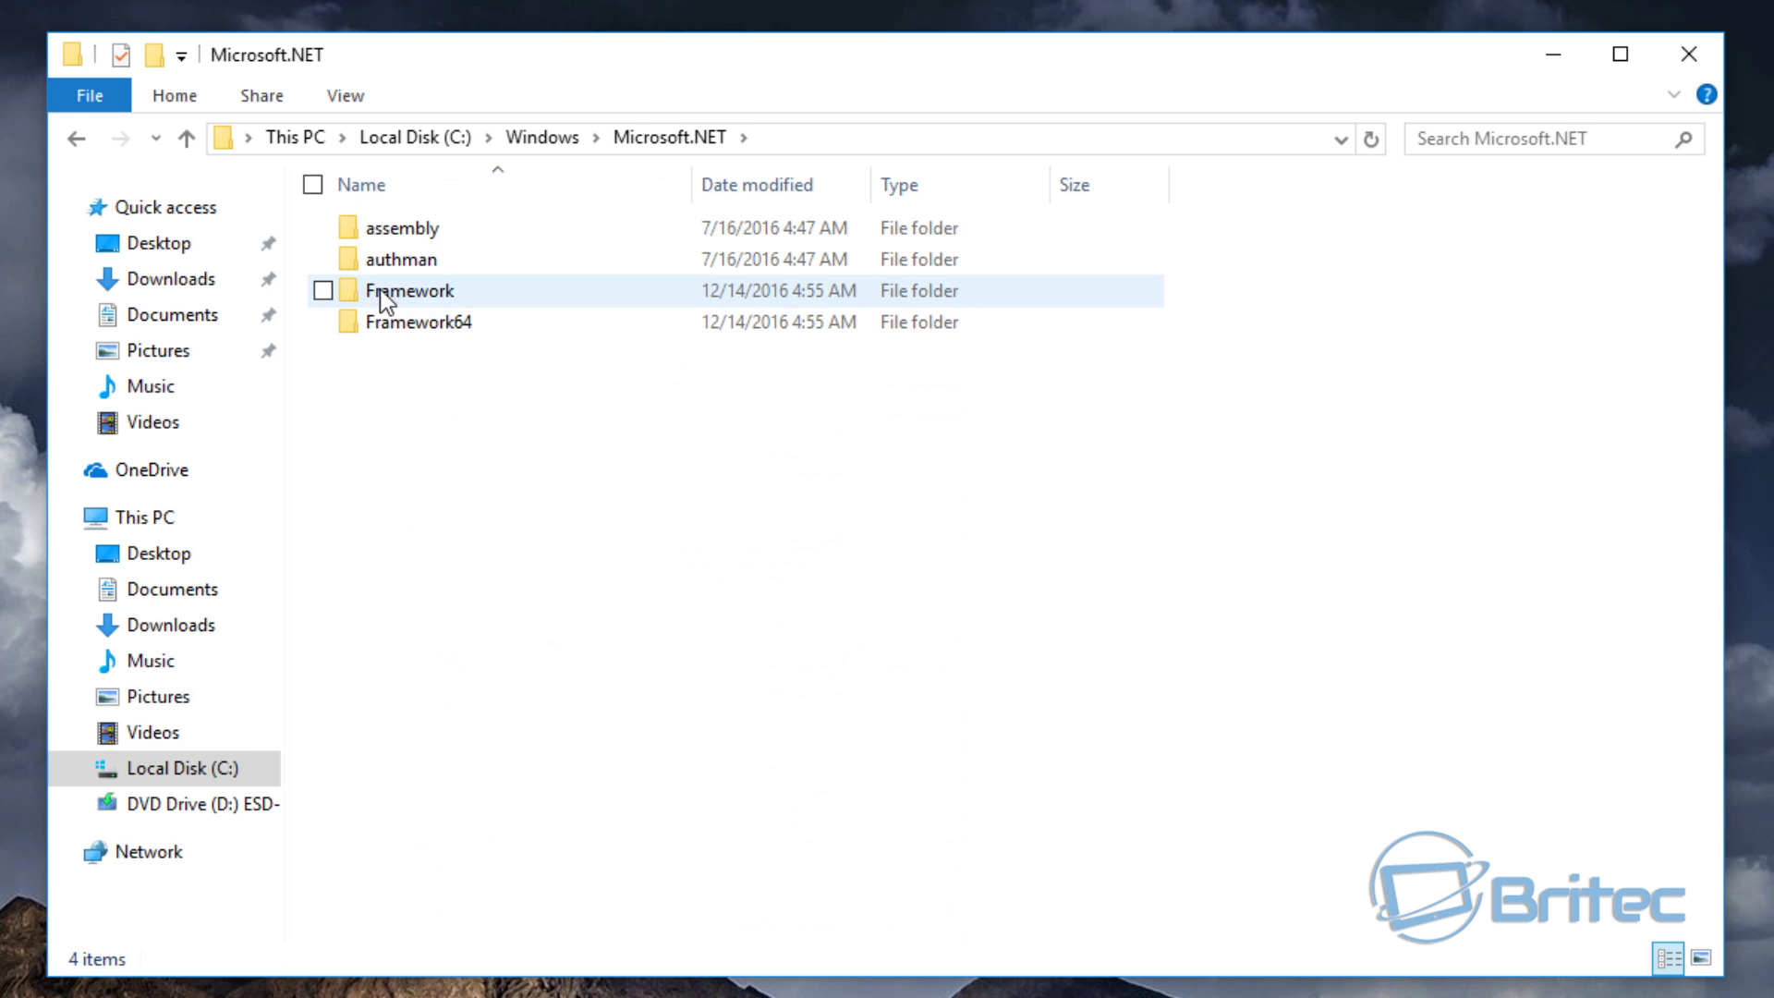
double_click(412, 292)
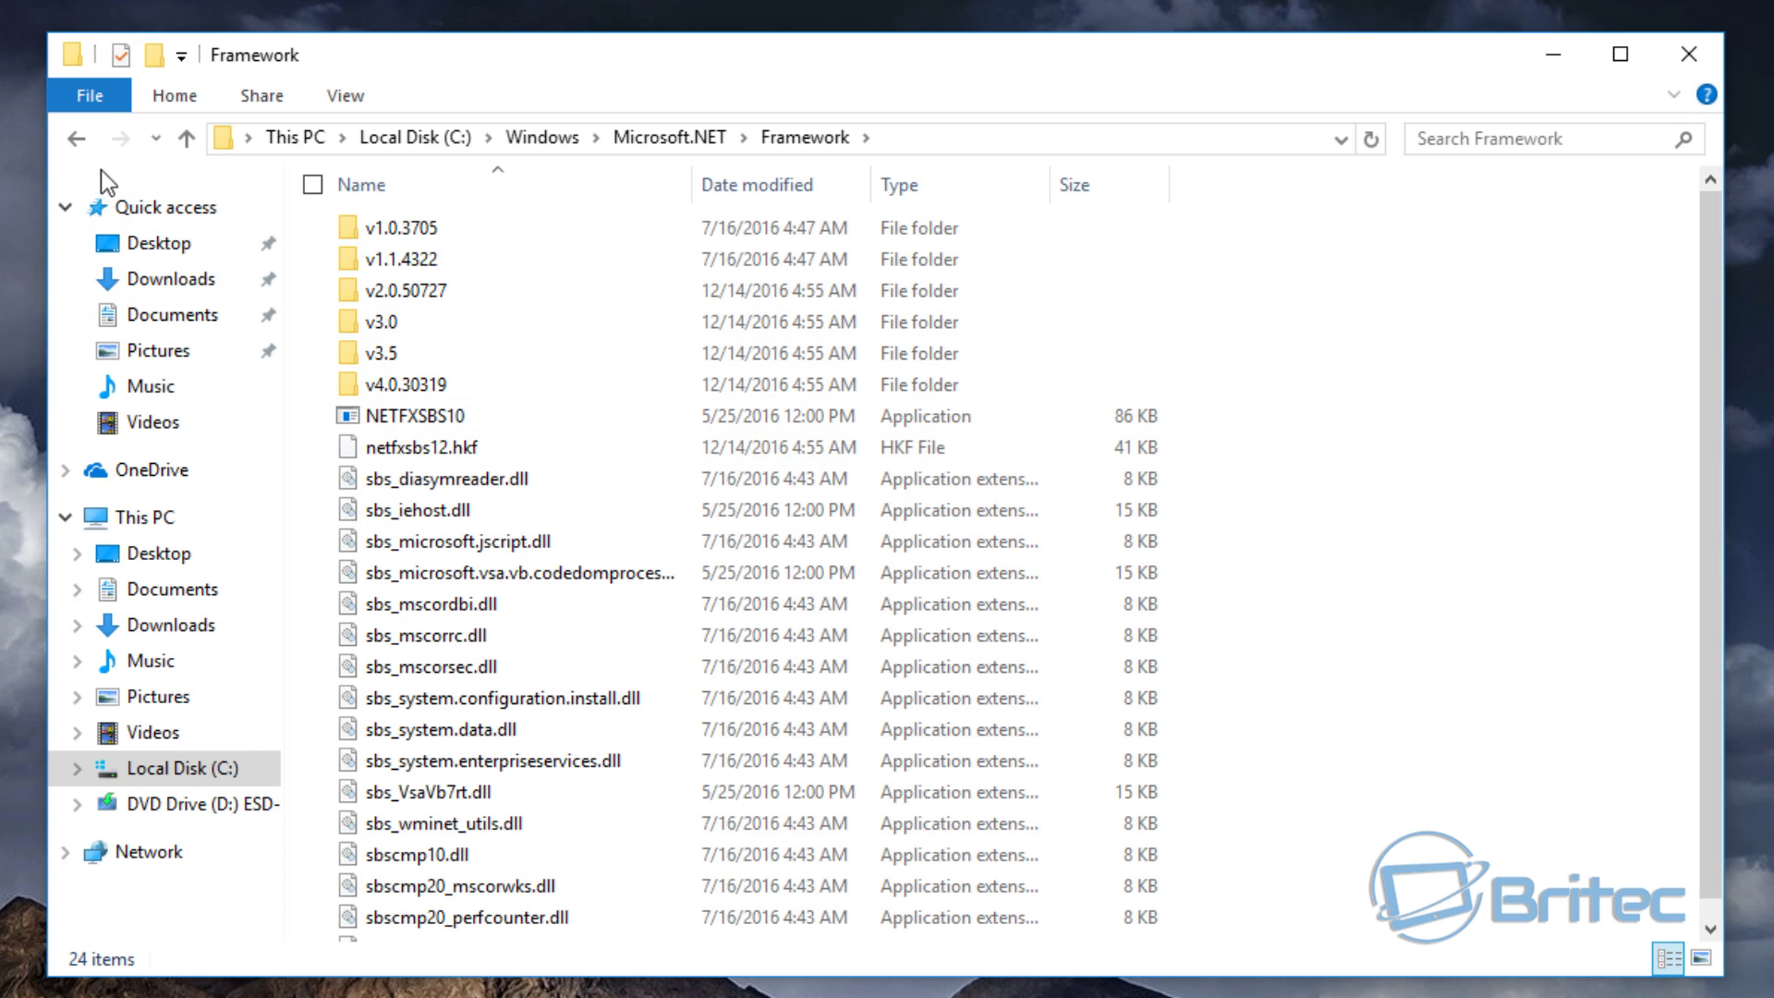
click(82, 140)
double_click(434, 325)
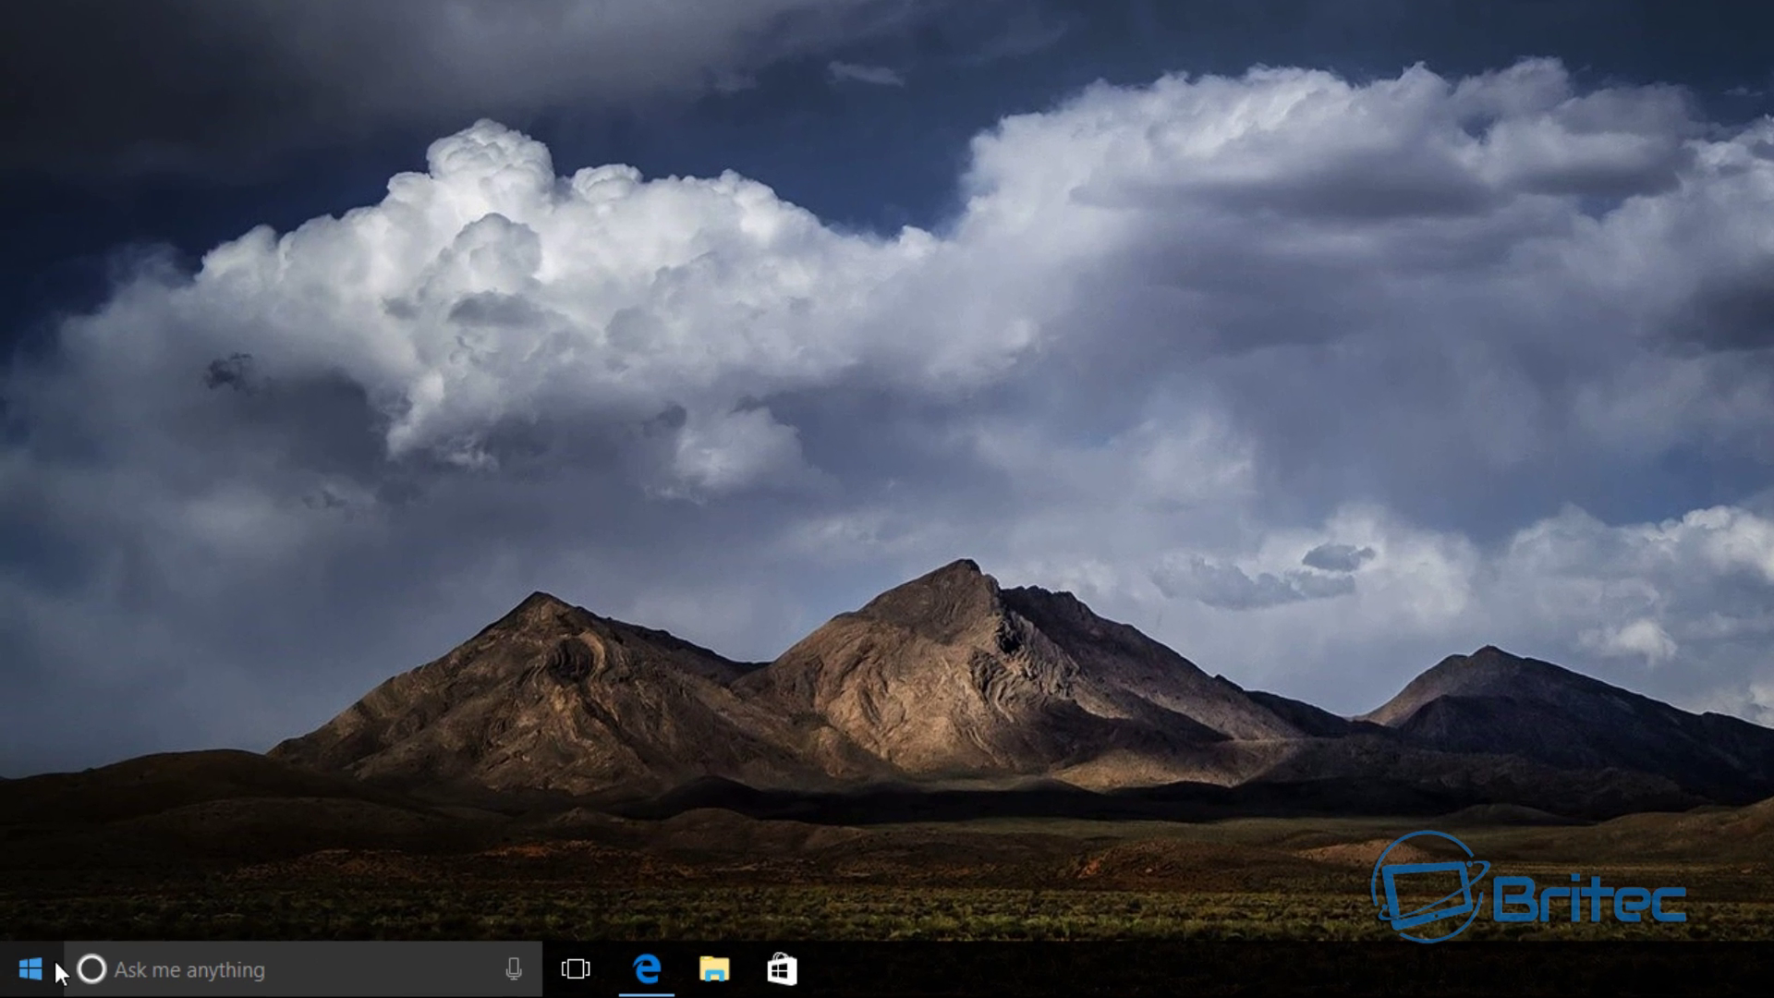
Step: Reopen Windows Features via Control Panel > Programs > Programs and Features
right_click(35, 970)
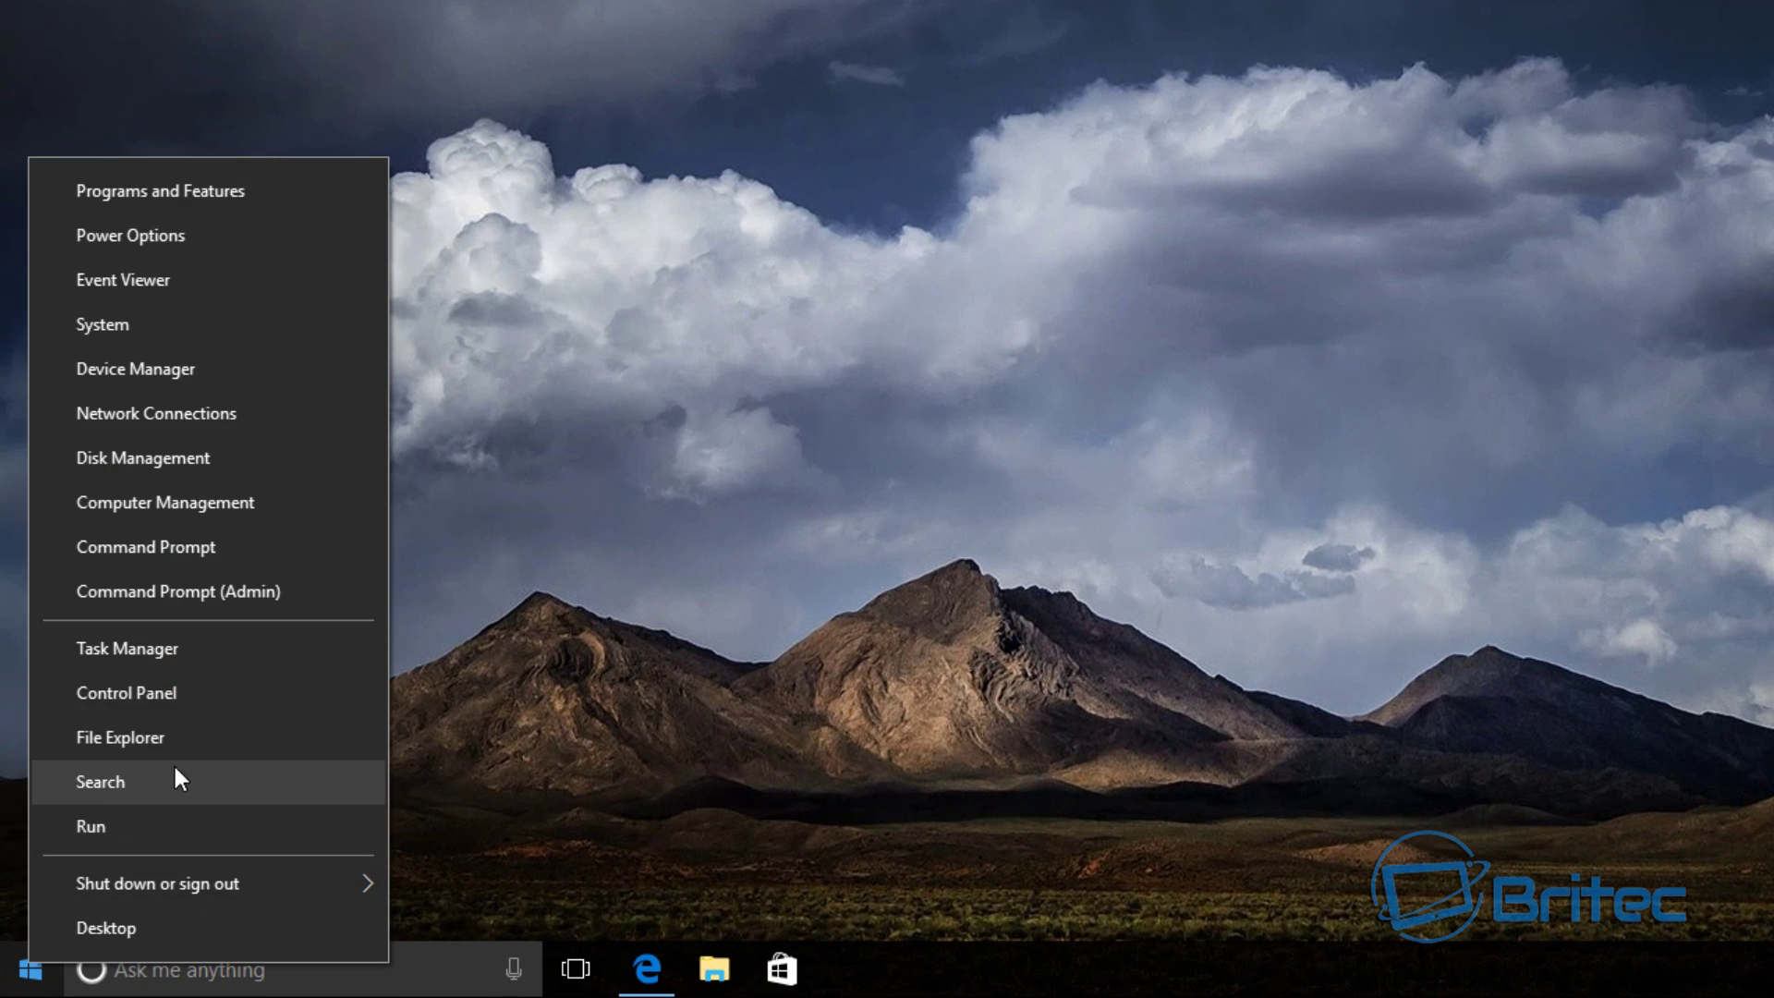
click(202, 696)
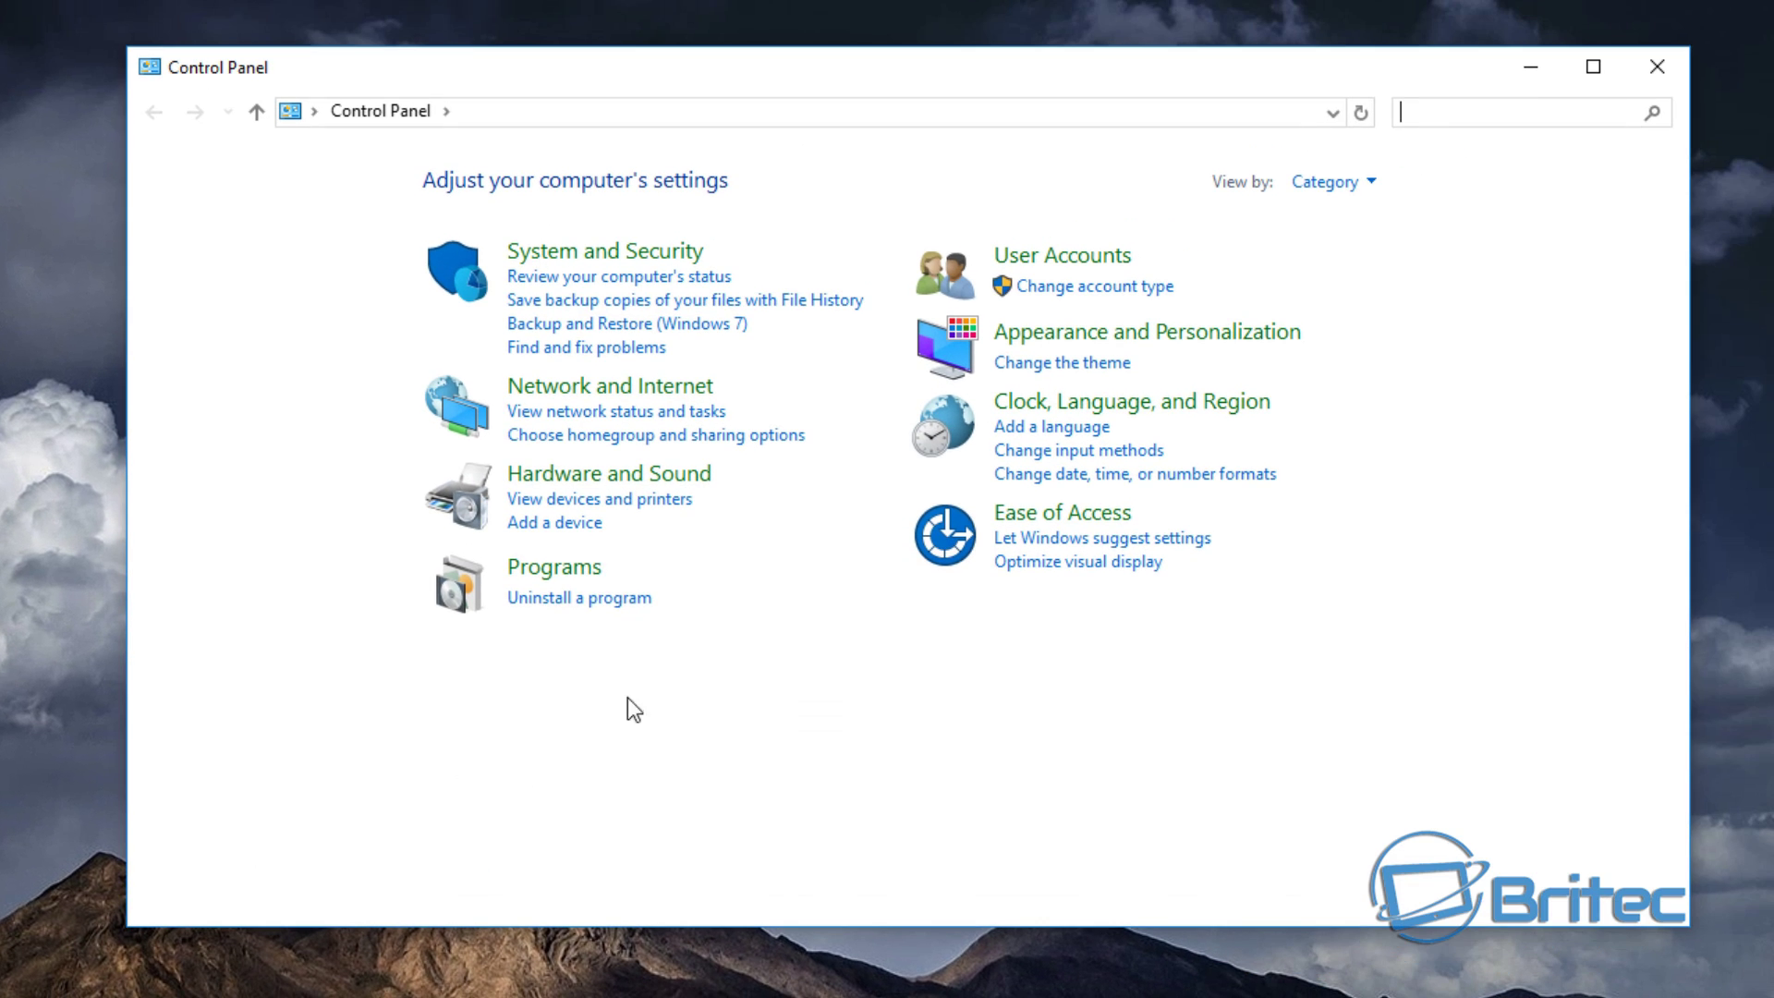
click(562, 573)
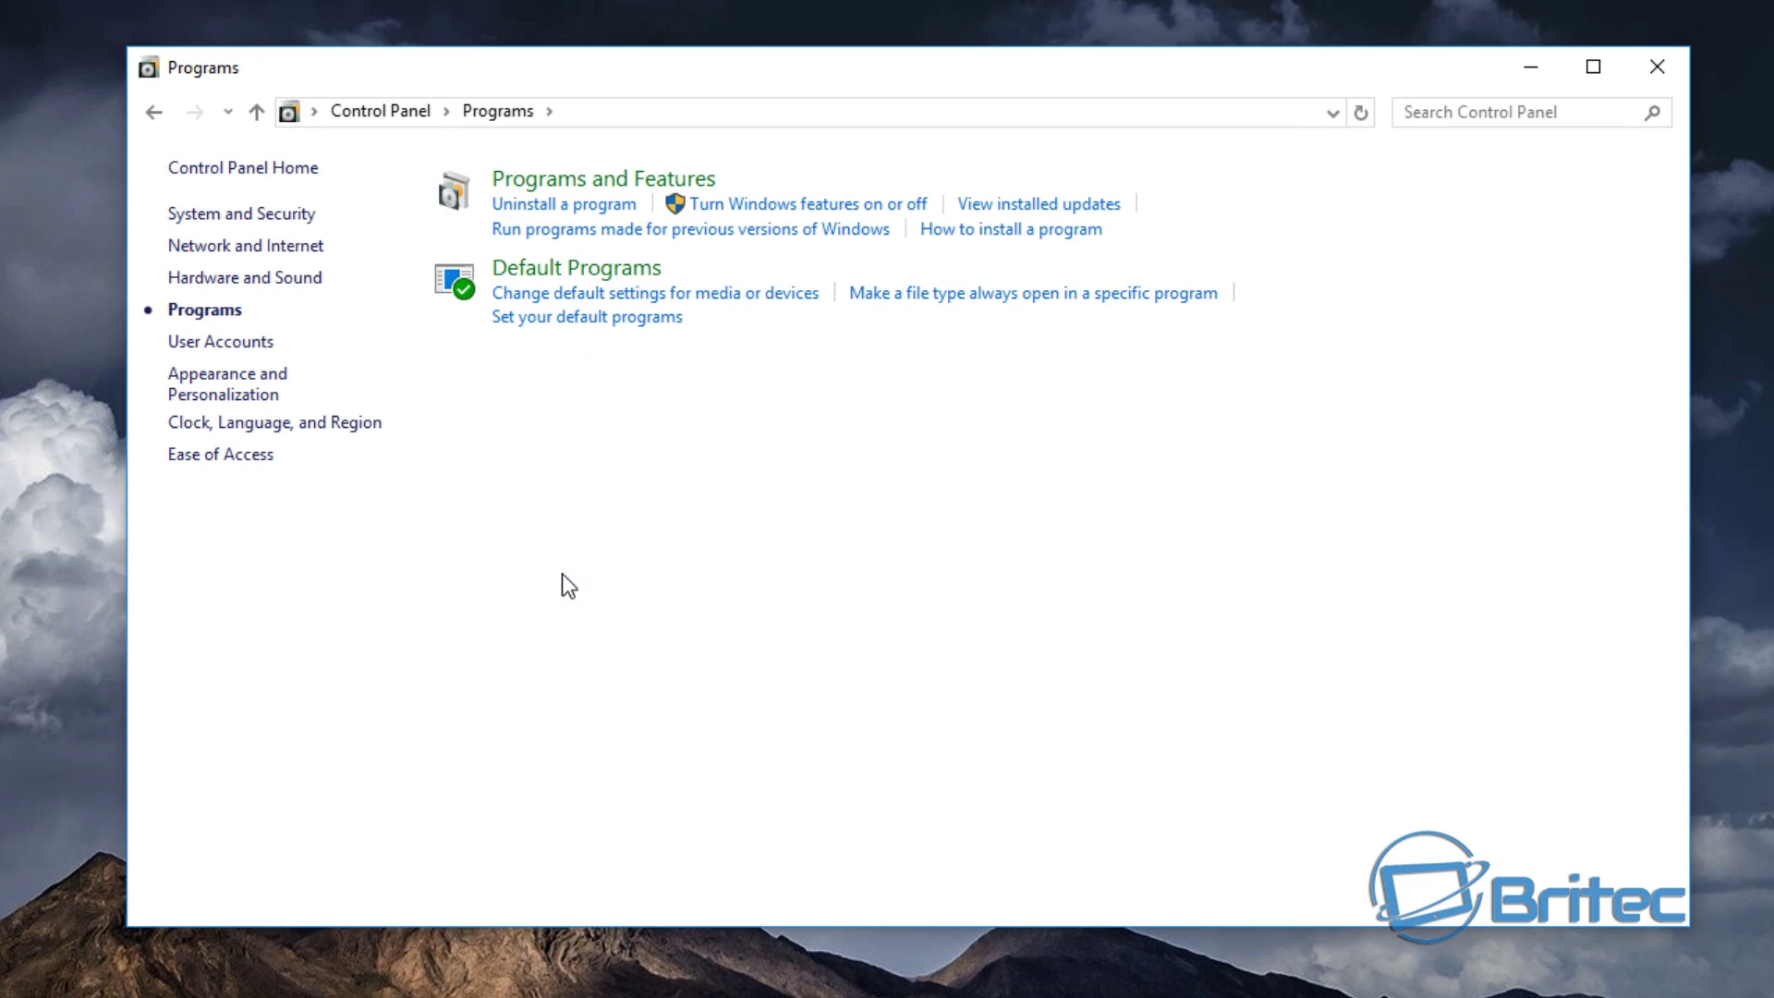
click(589, 184)
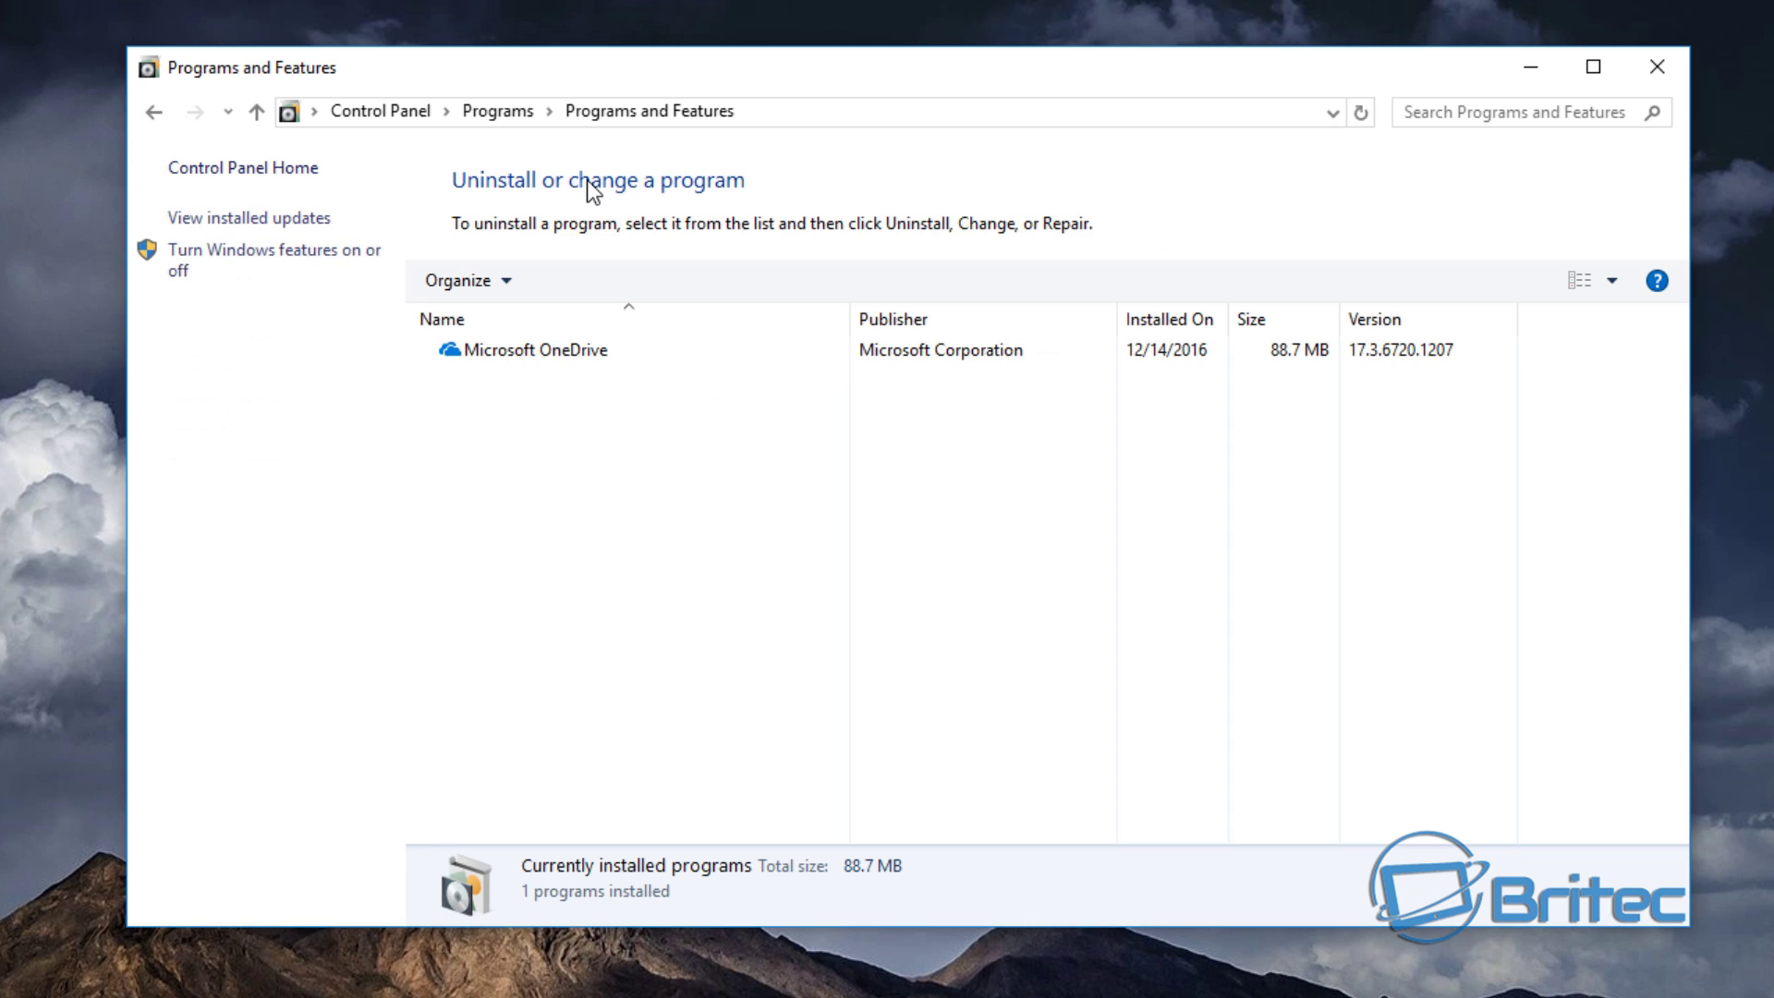
click(298, 257)
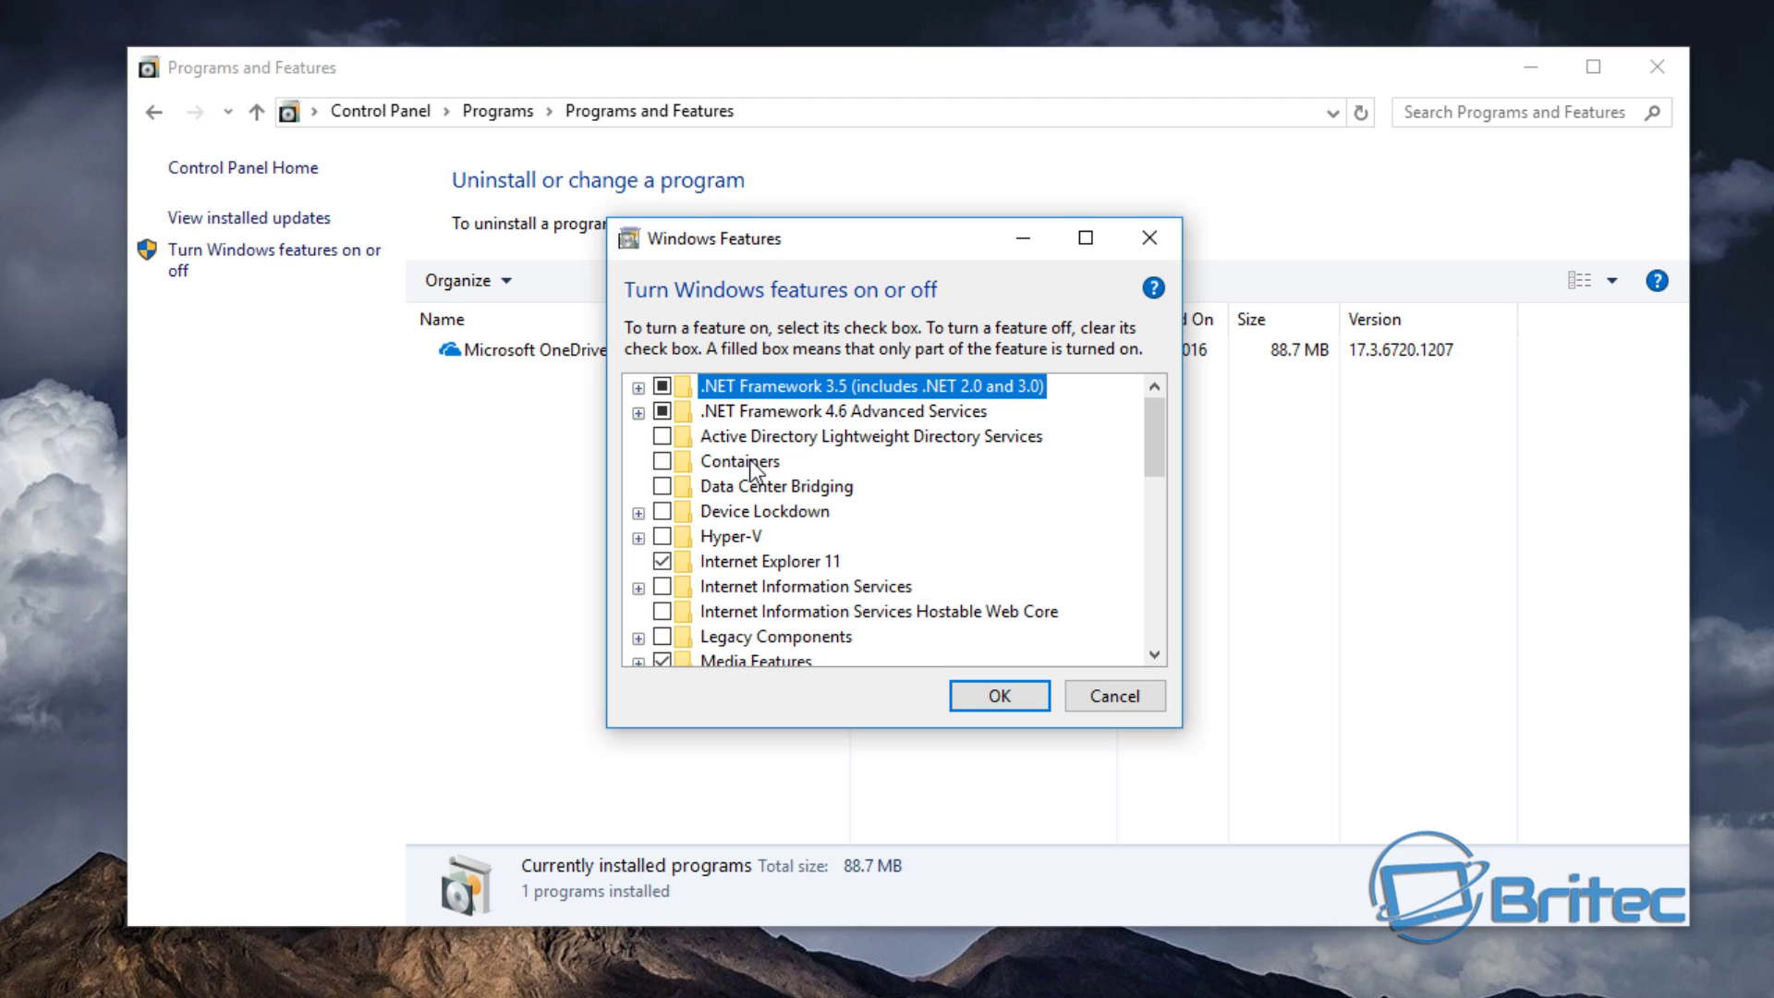
Step: Inspect the sub-features of .NET Framework 3.5 and .NET Framework 4.6 Advanced Services
click(637, 388)
click(638, 388)
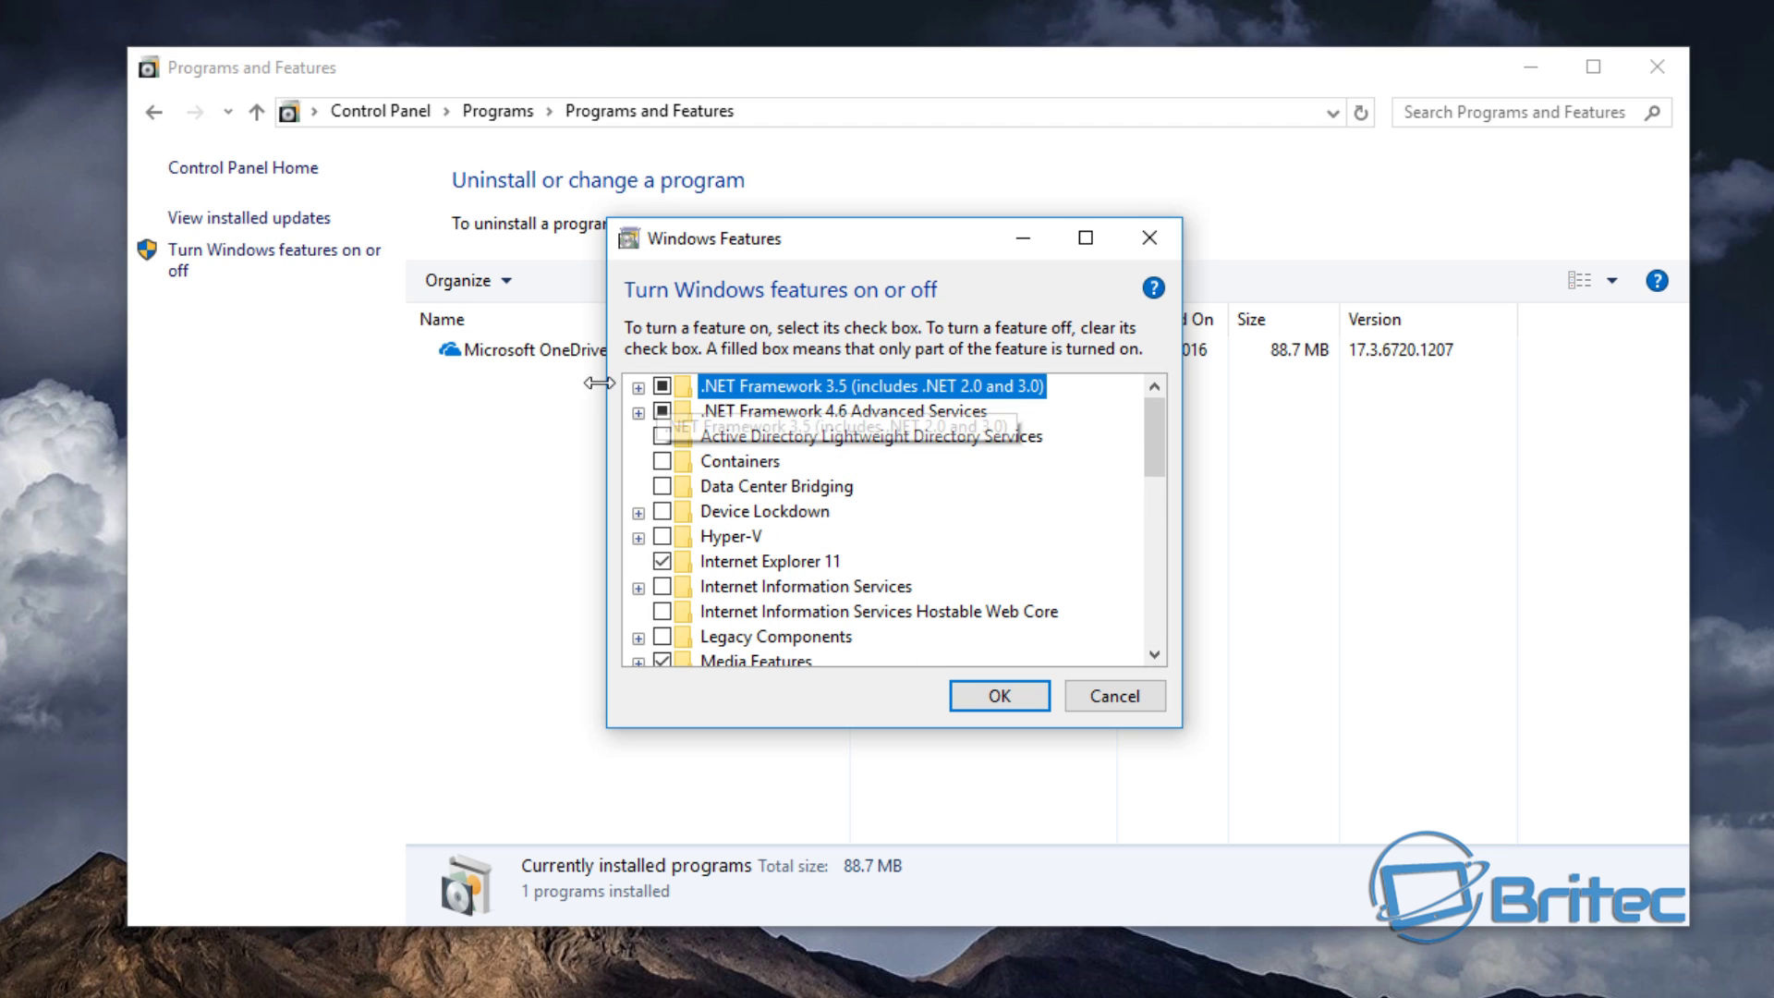
click(637, 413)
click(638, 413)
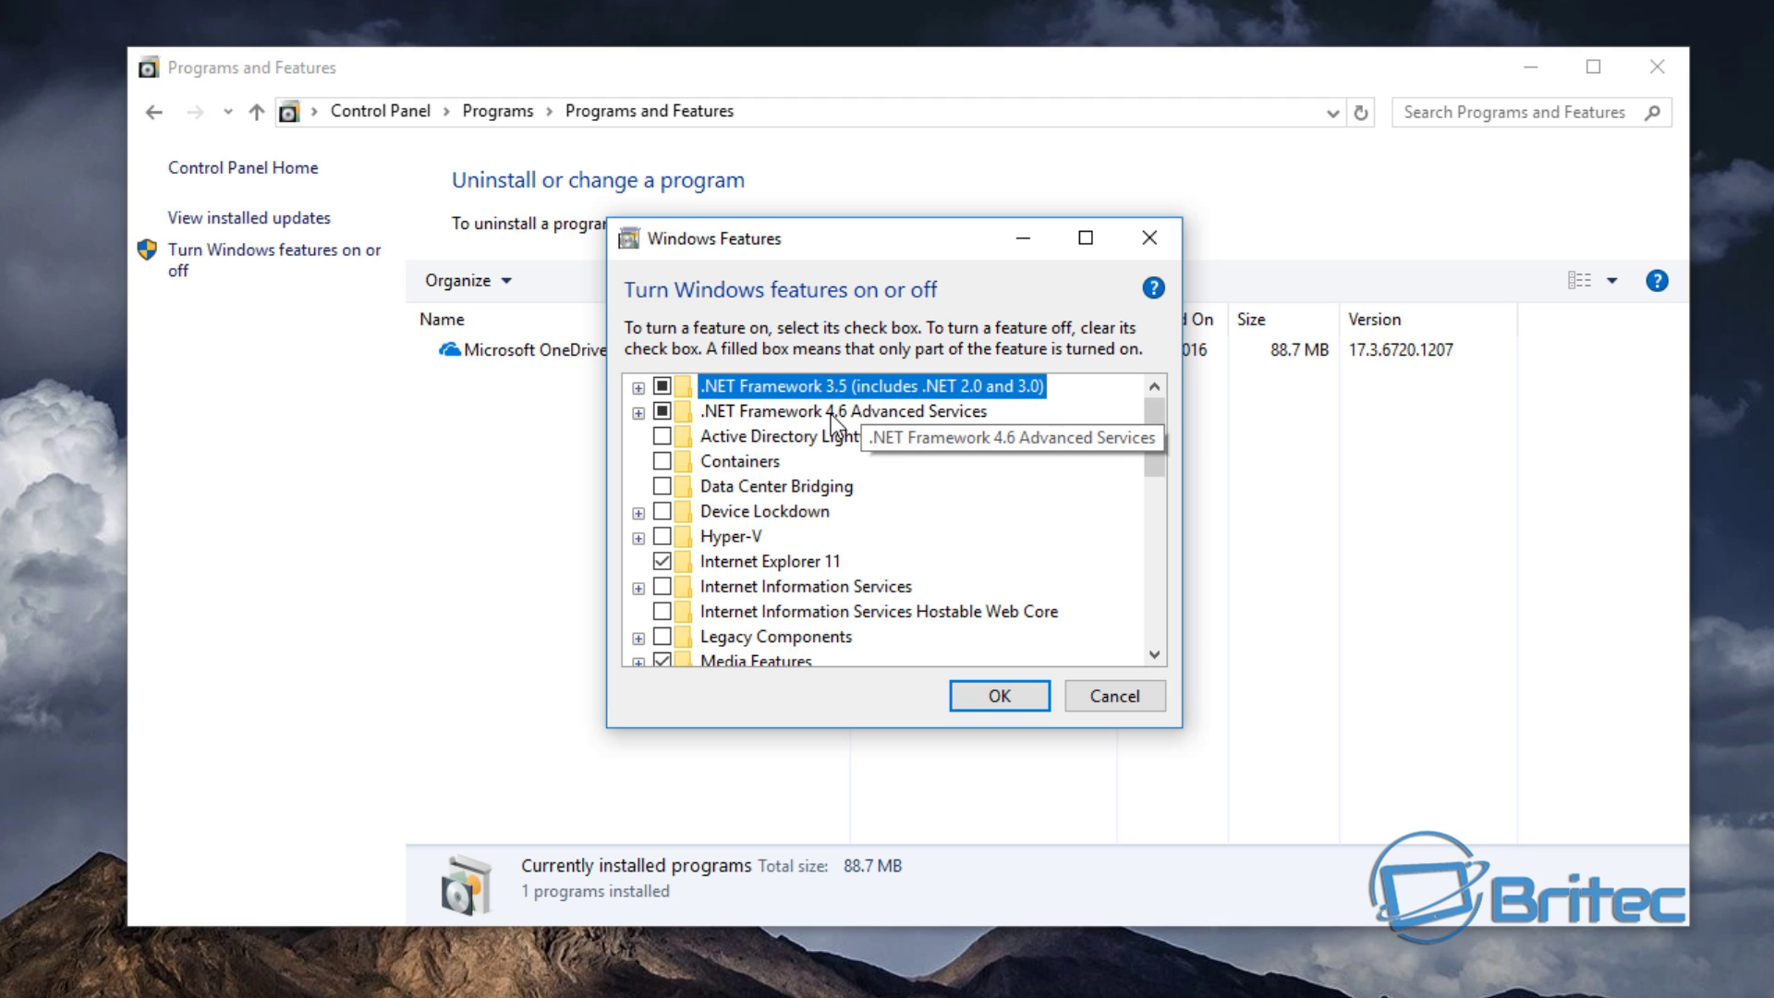
Step: Close Windows Features with OK, then close the Programs and Features window
click(999, 696)
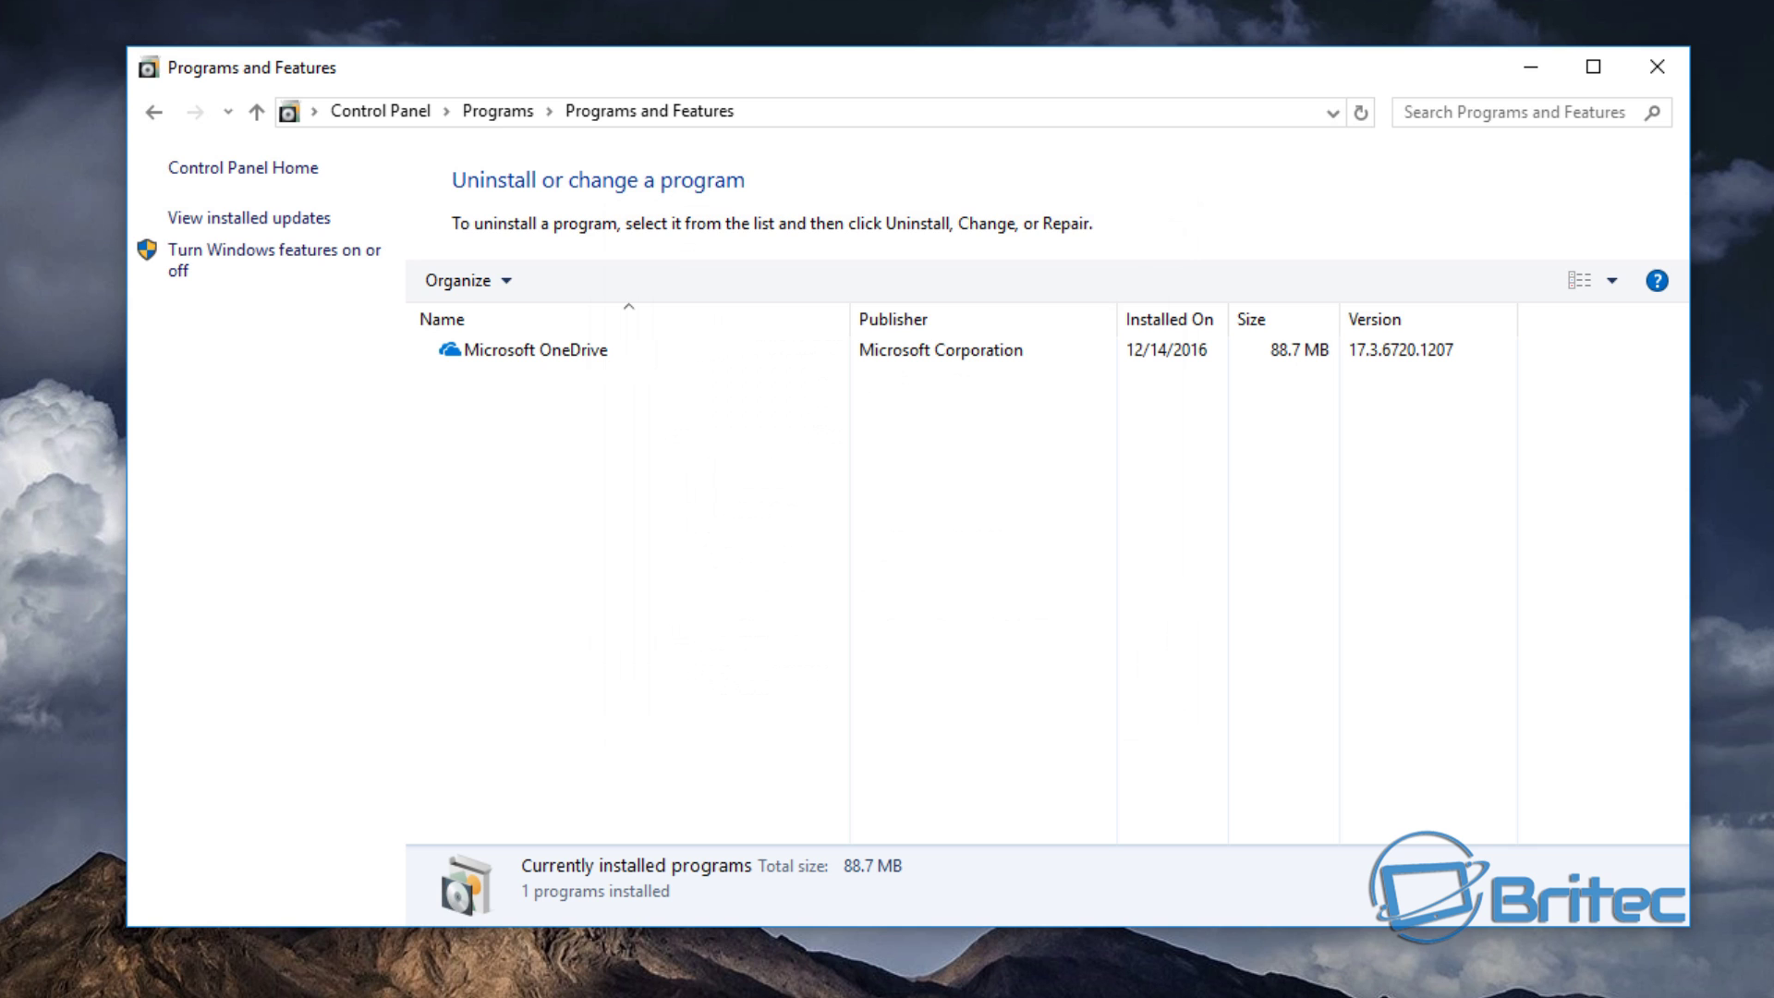
click(1642, 91)
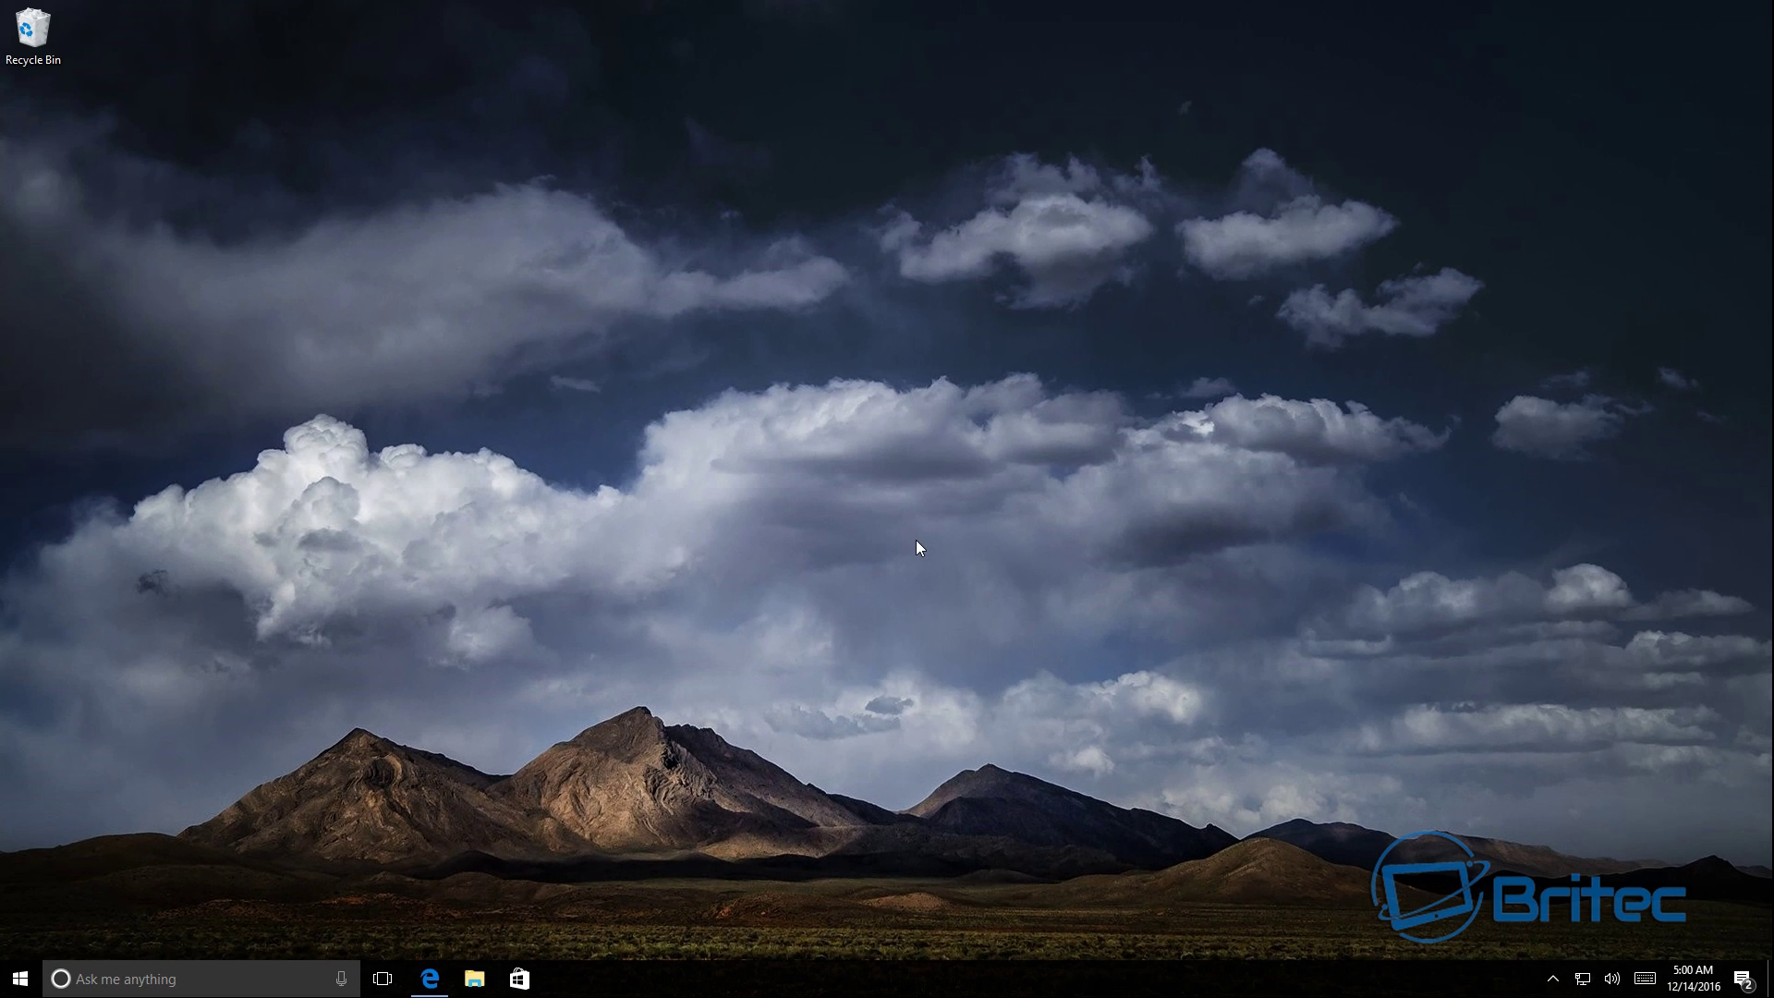